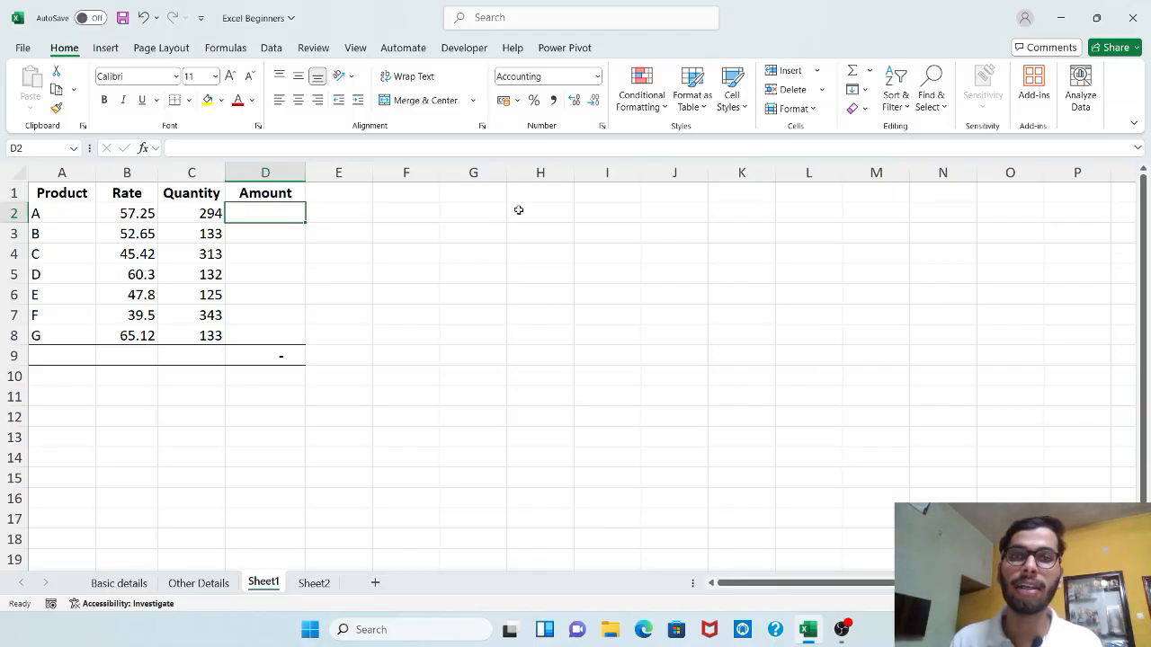
Calculate the Amount in D2 with =ROUND(B2*C2,0) and fill the formula down through D8
type("=ra")
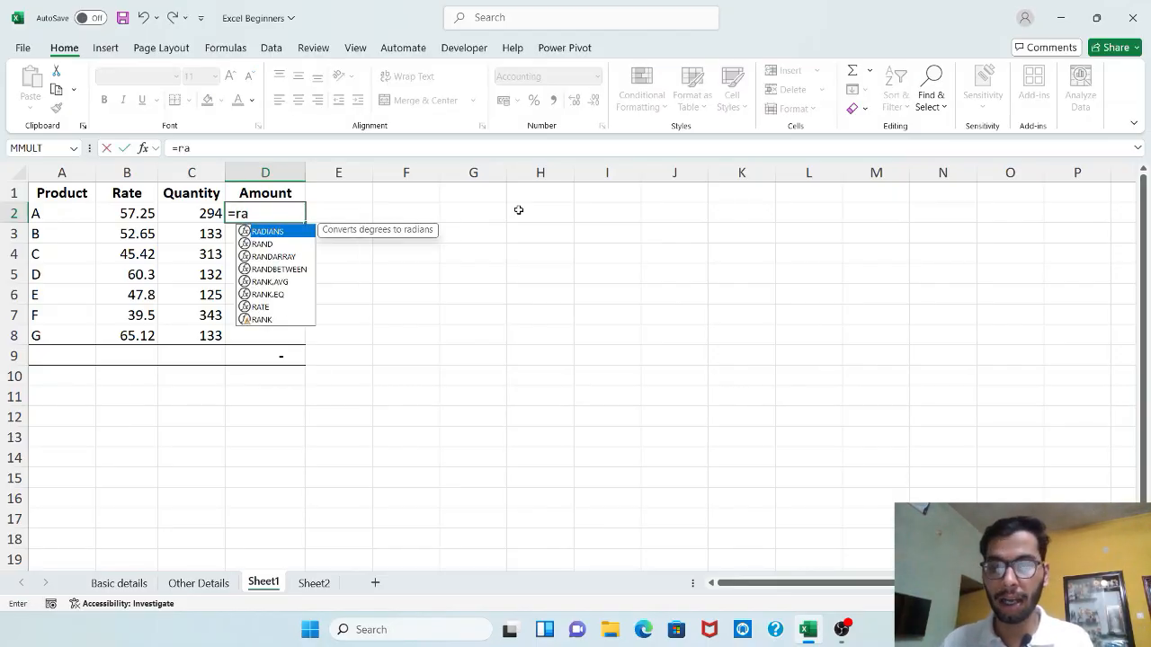
type("nd")
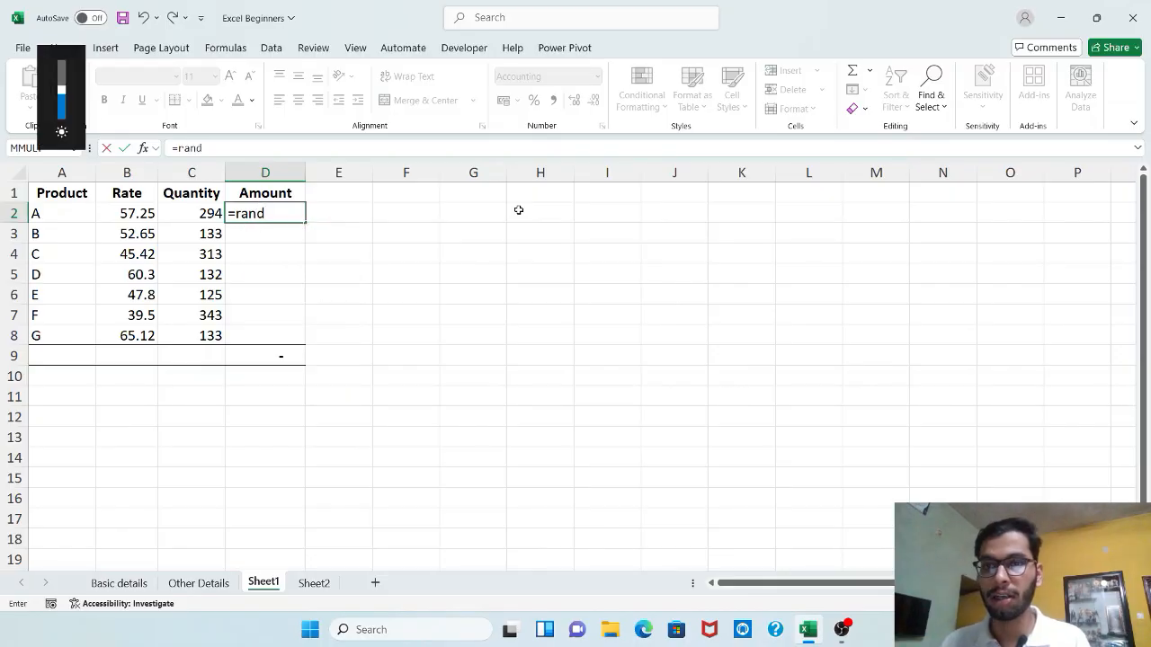
key("BackSpace")
key("BackSpace")
key("BackSpace")
type("oun")
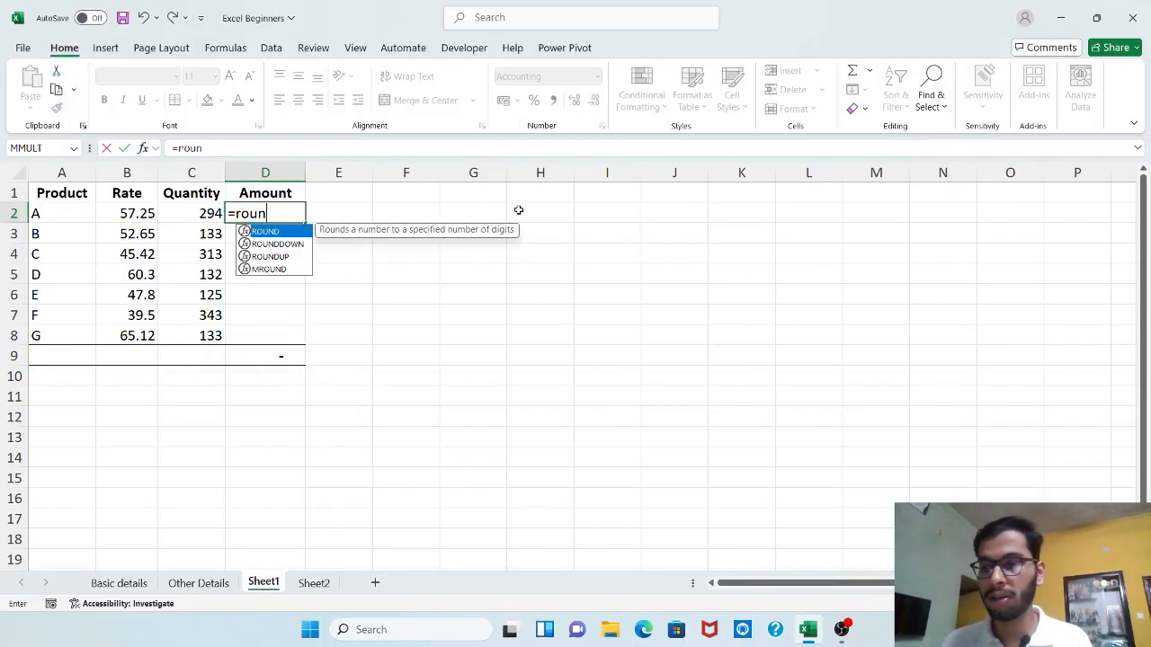
key("Tab")
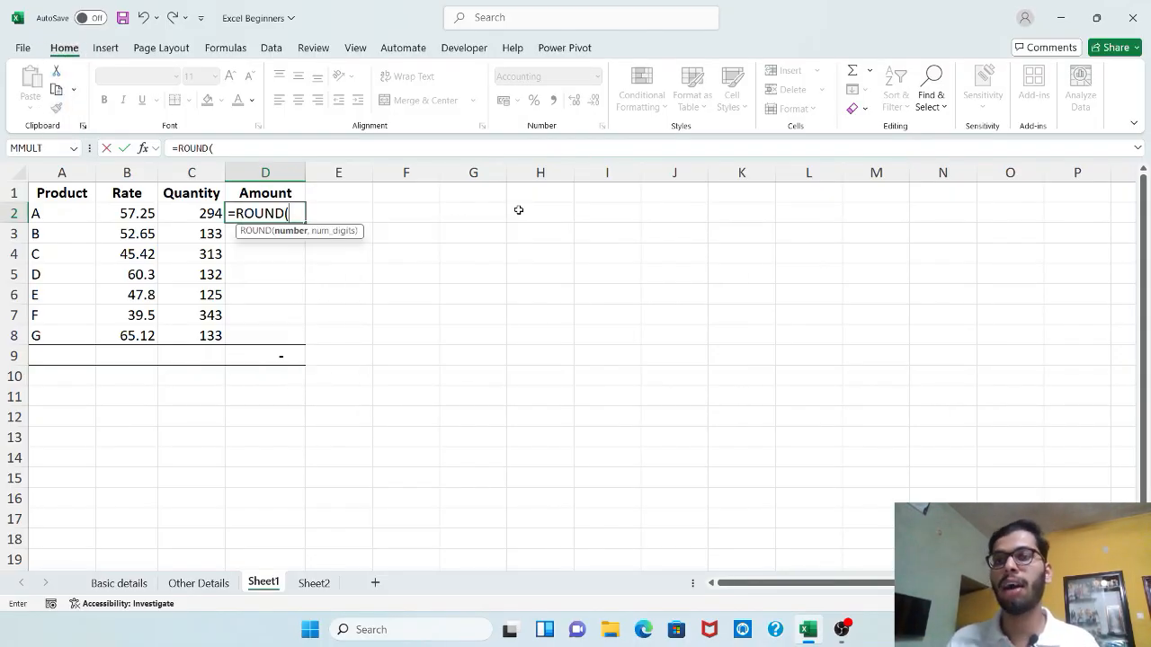
left_click(130, 210)
type("*")
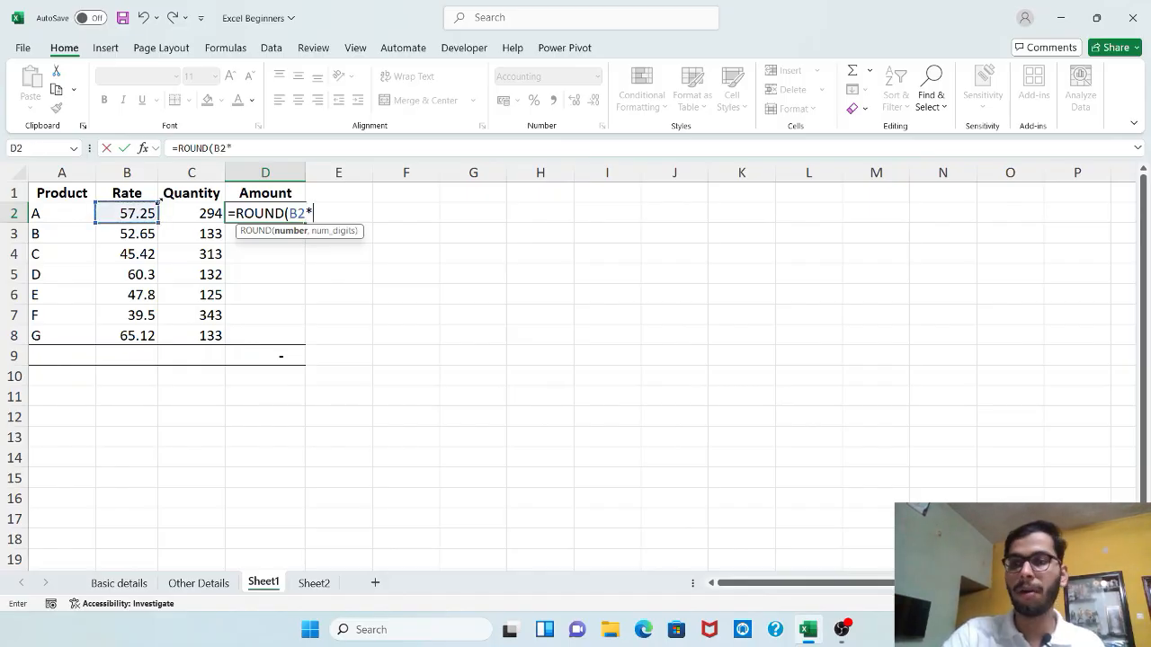
left_click(179, 211)
type(",")
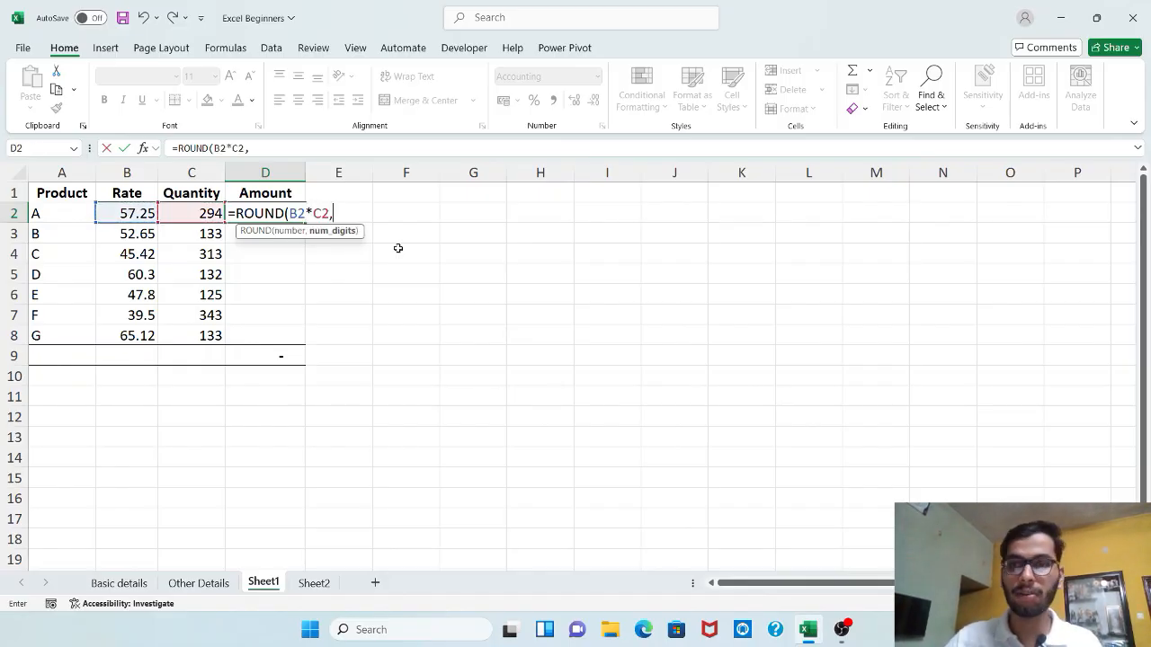
type("0)")
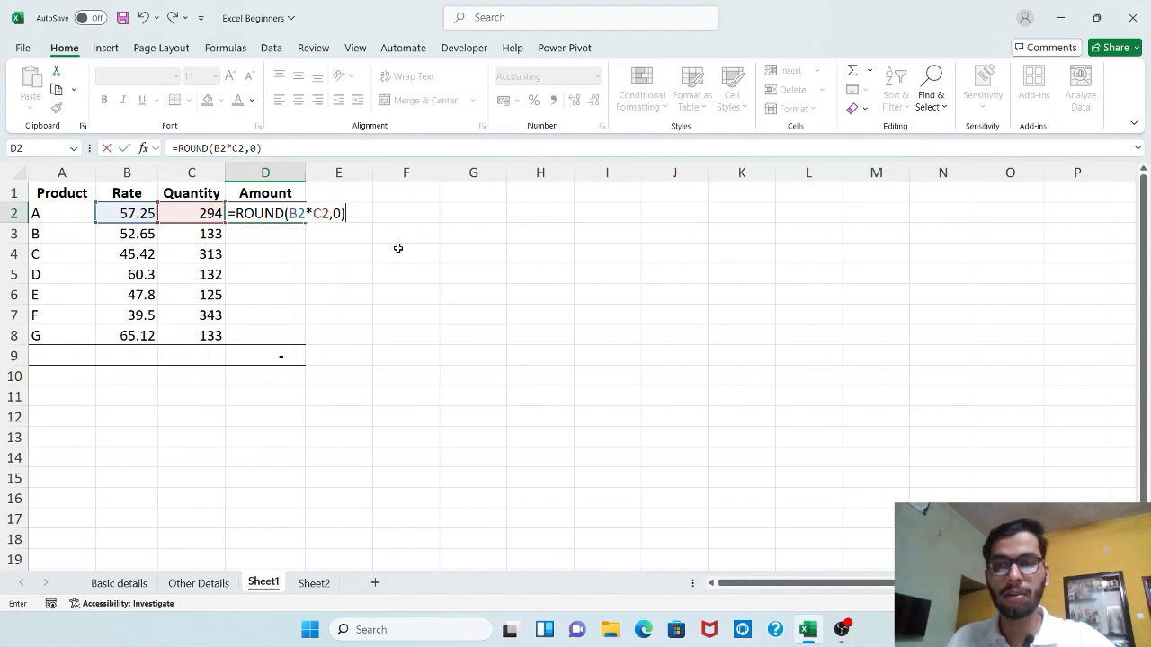
key("Return")
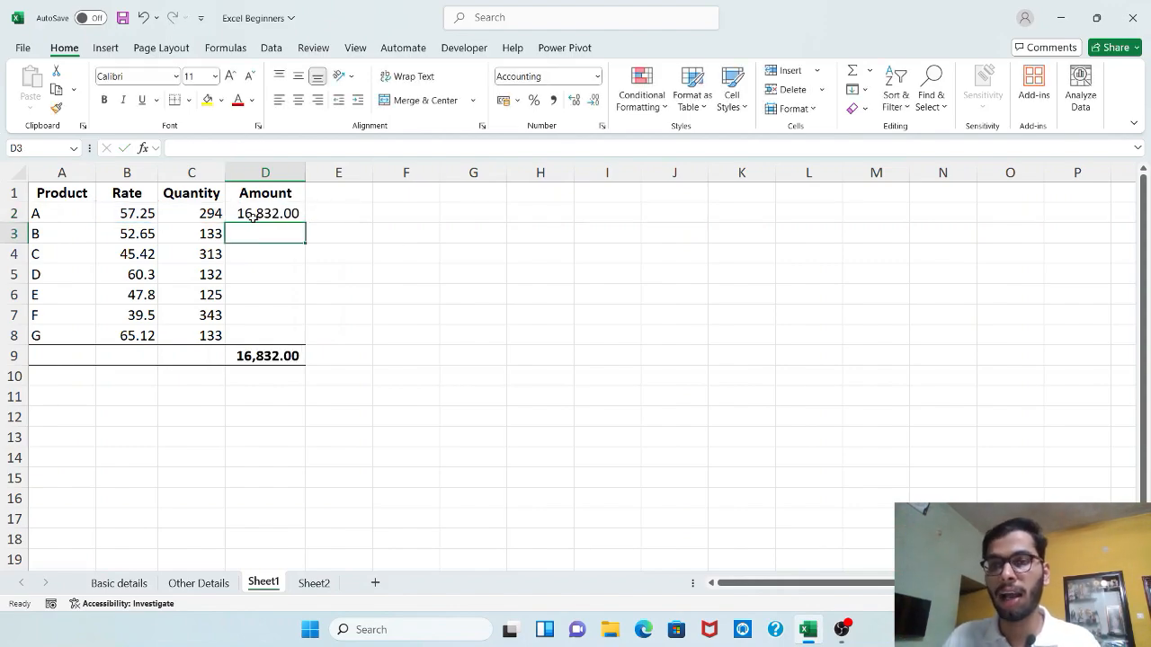
left_click(286, 214)
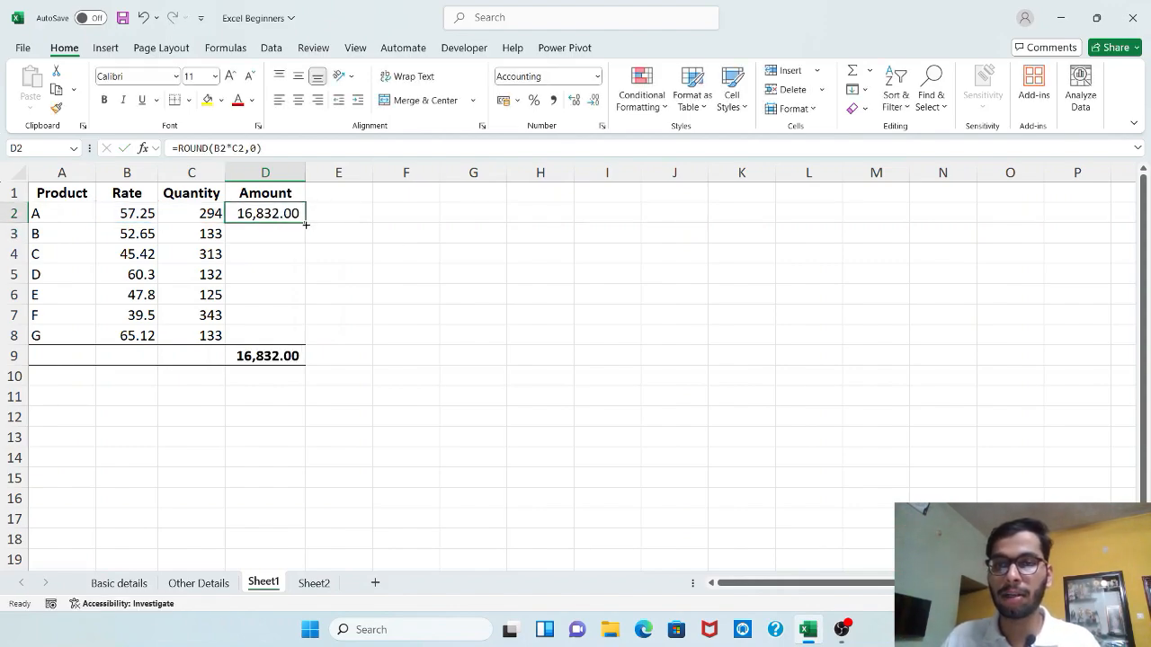
double_click(305, 224)
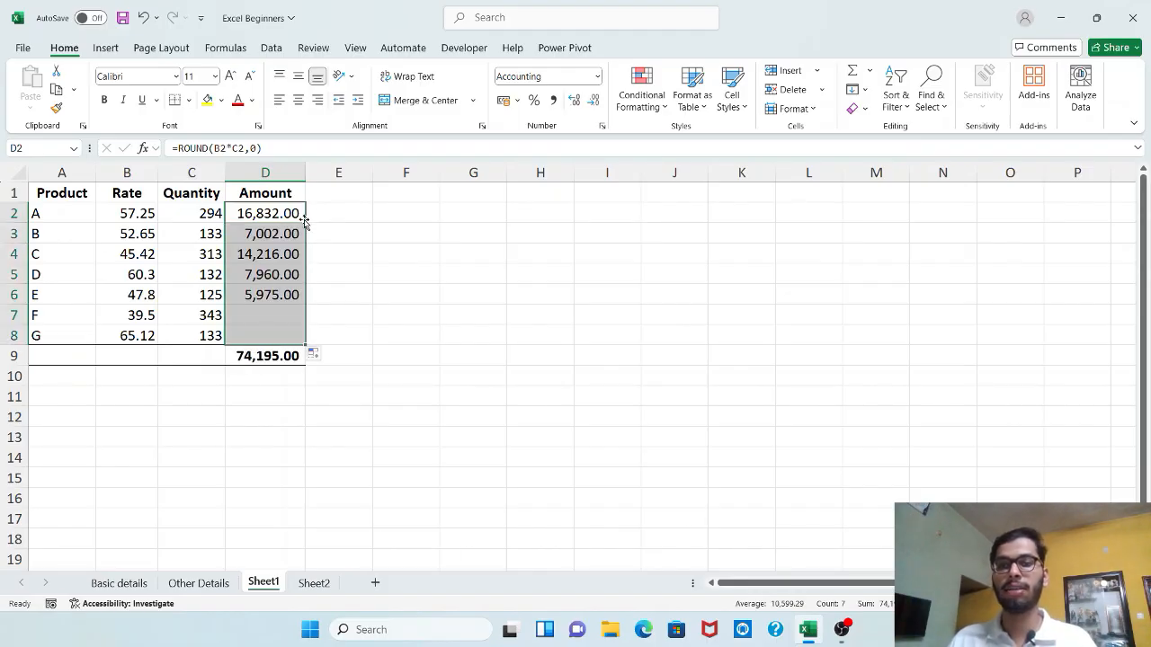
Enter the heading "Next 10s" in E1 and widen column E slightly
left_click(364, 194)
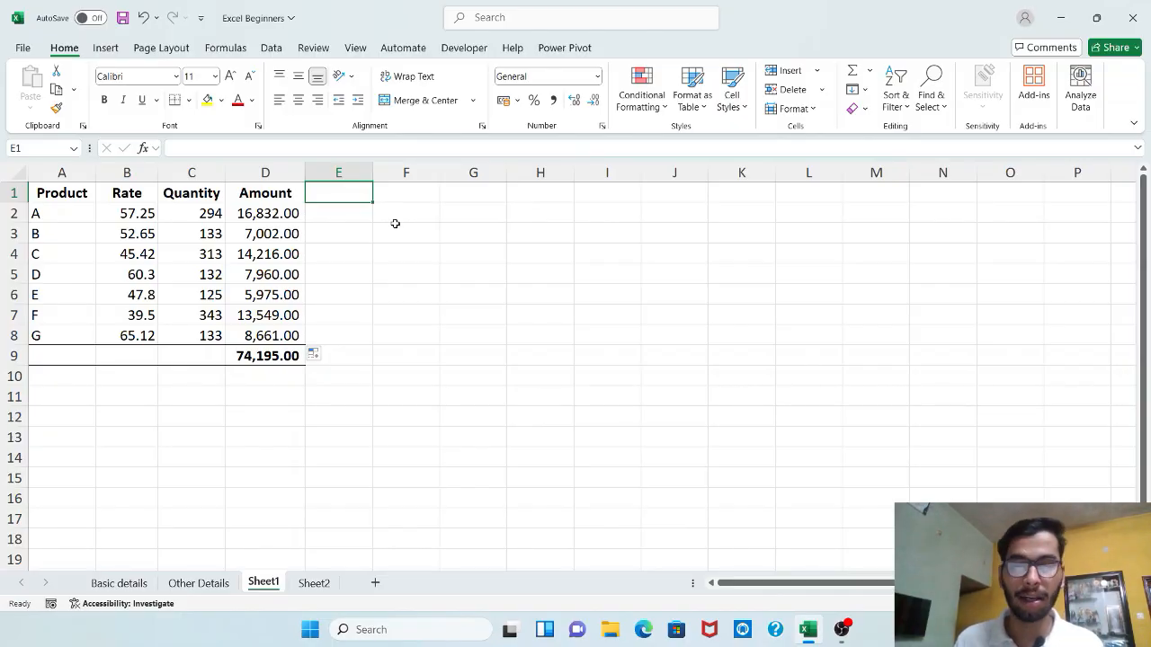
key("Down")
key("Up")
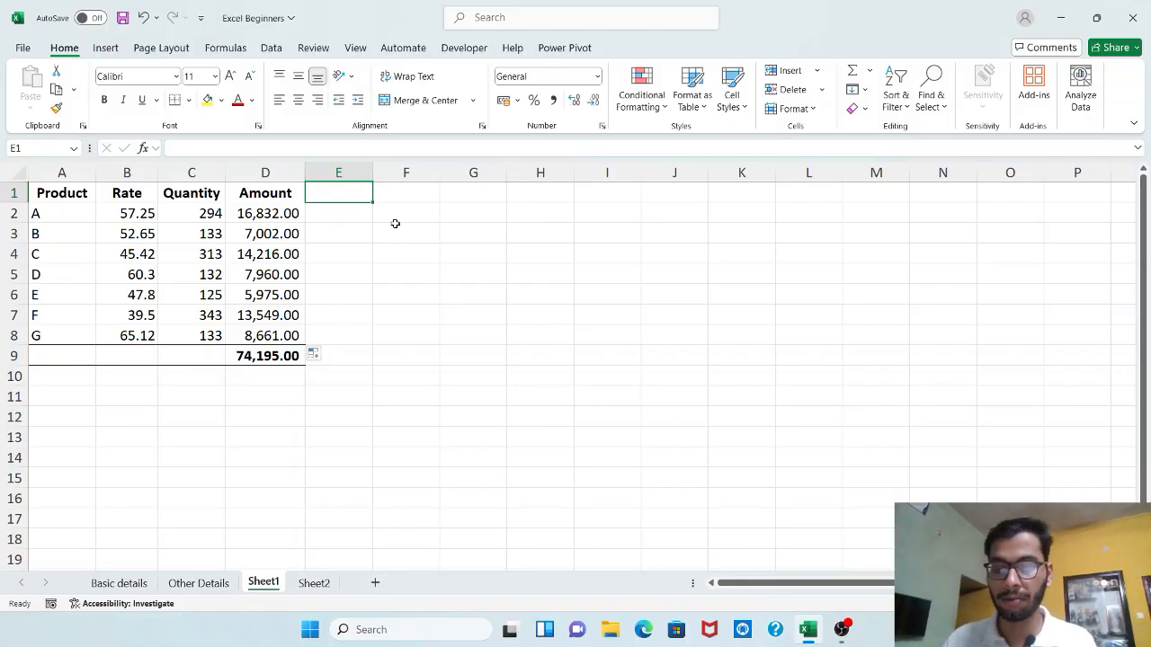
type("Next")
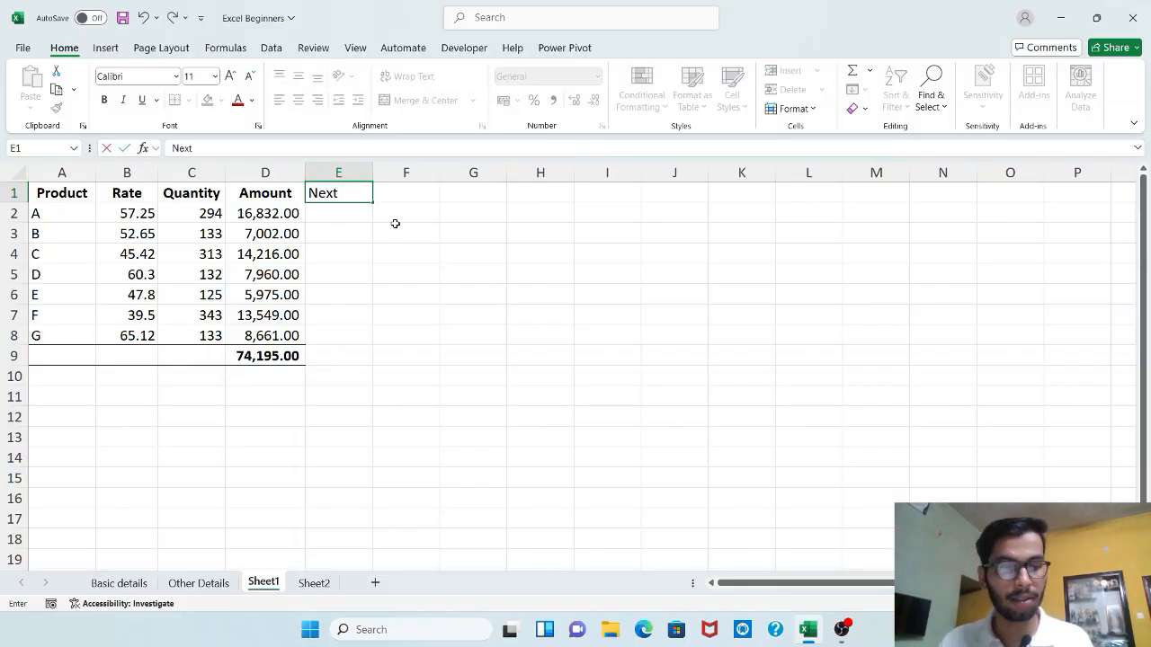
type(" 10s")
key("Return")
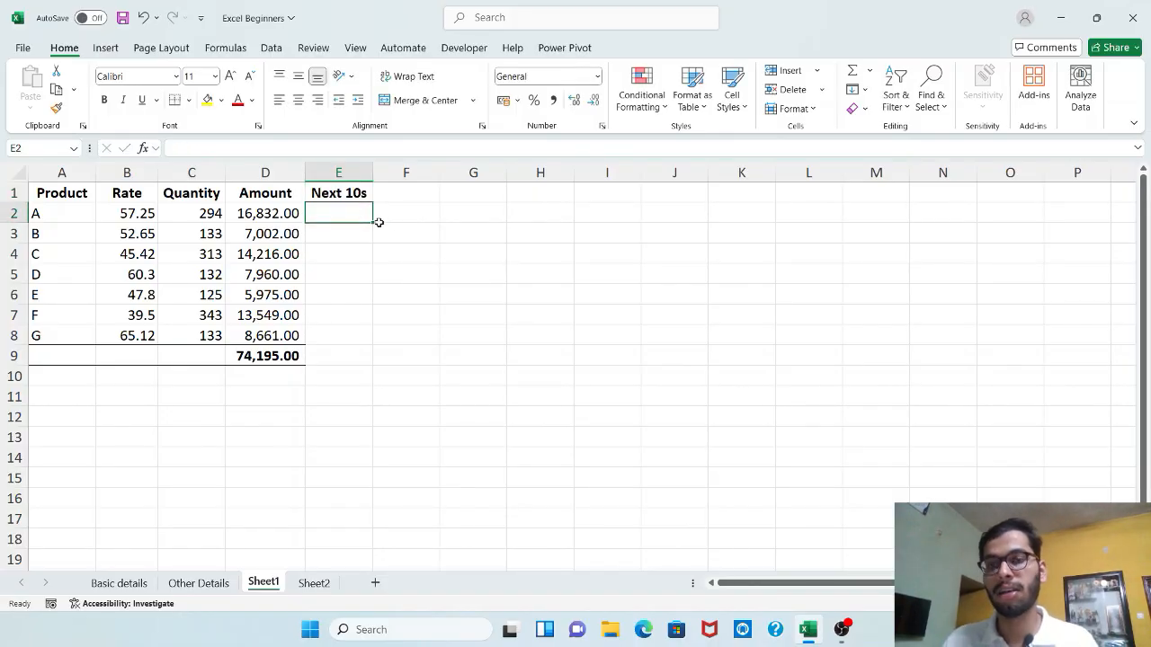
left_click_drag(373, 172, 387, 171)
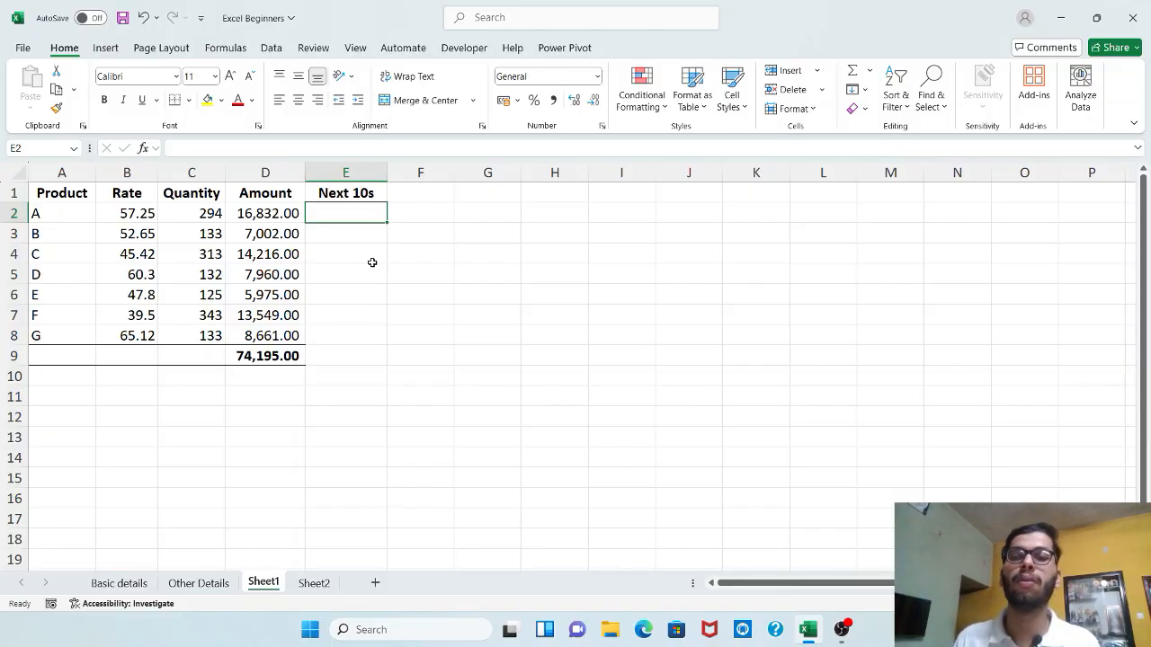
Enter =ROUNDUP(B2*C2,-1) in E2 to round product A's amount up to the next ten
type("=roun")
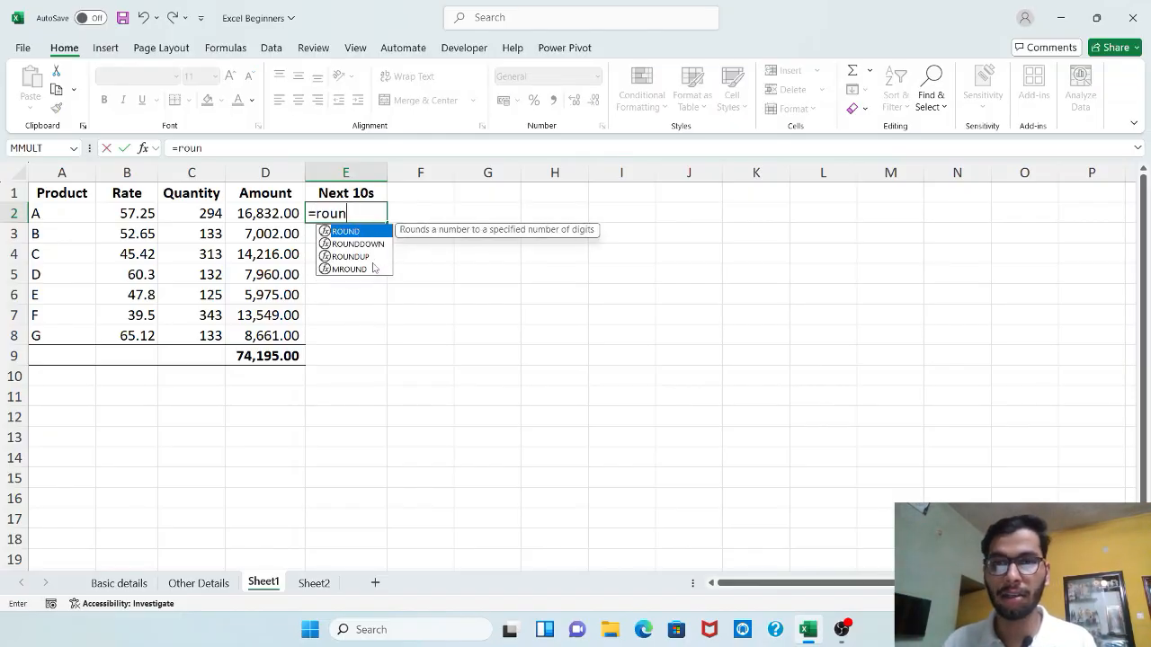
key("Down")
key("Down")
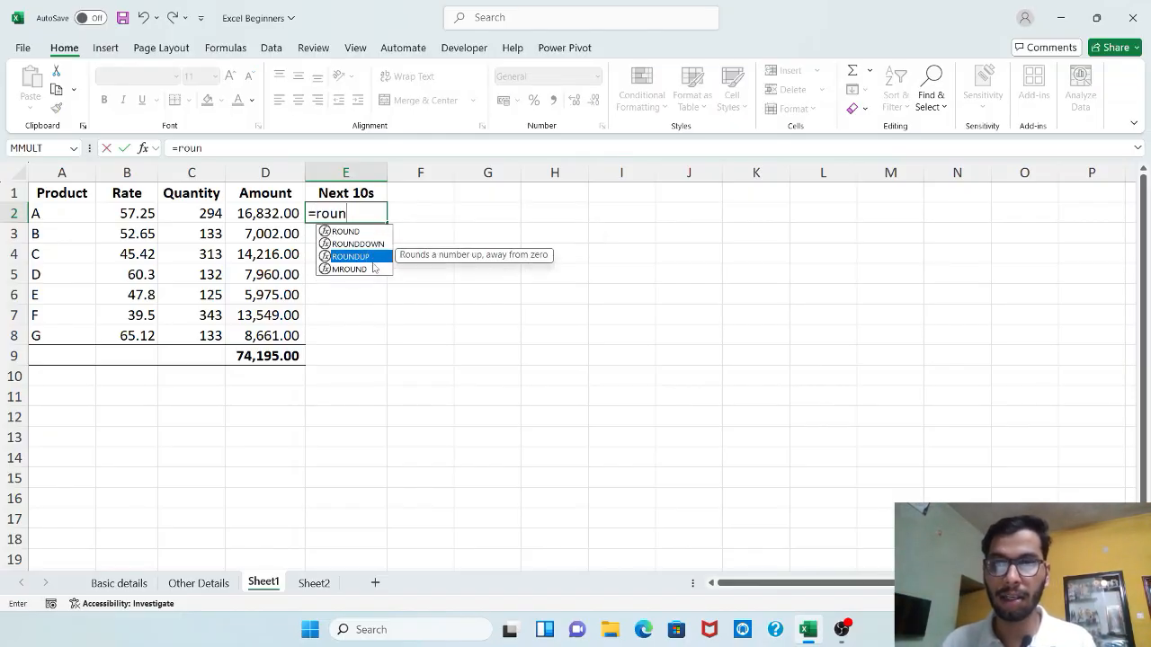
key("Tab")
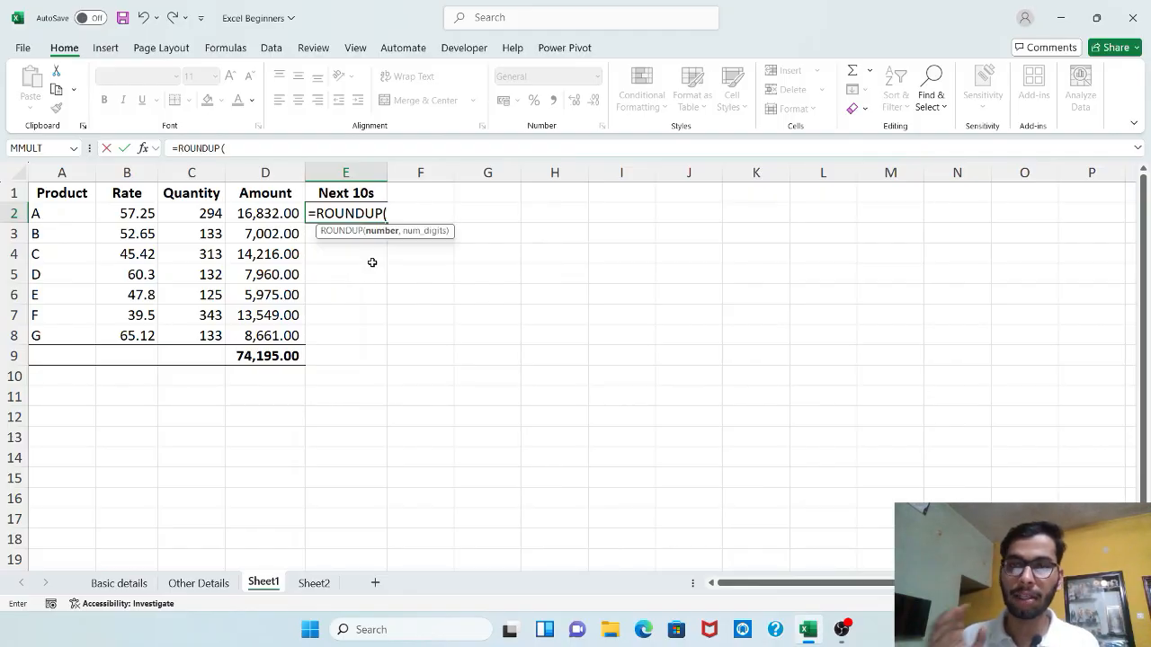
left_click(139, 213)
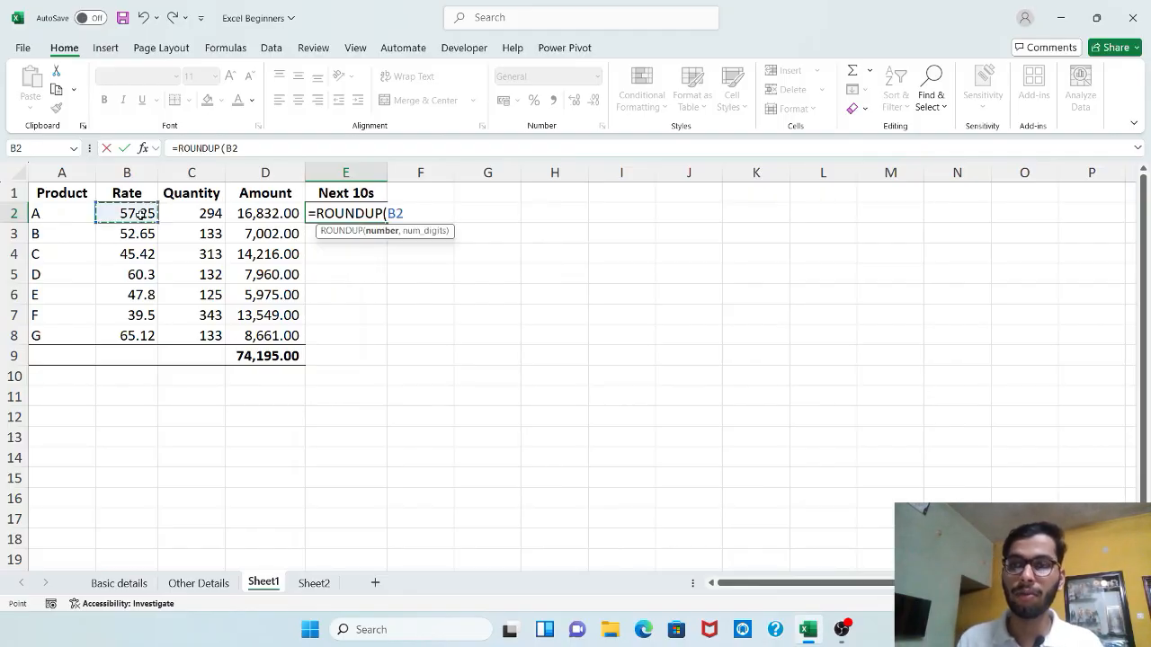
type("*")
left_click(184, 209)
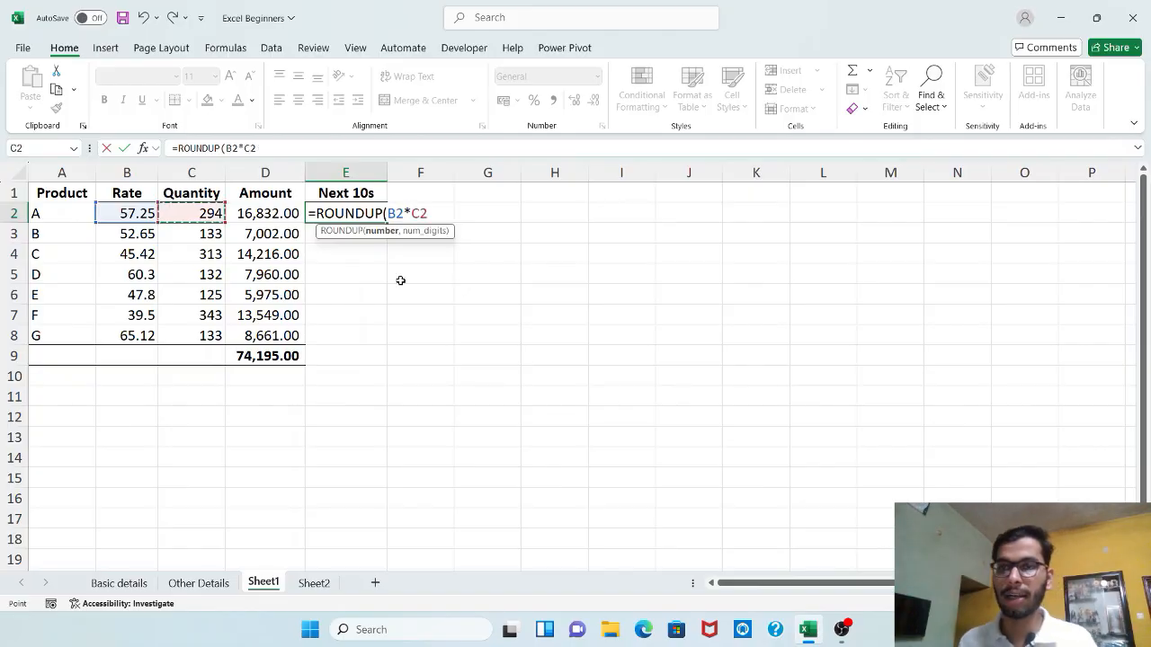
type(",")
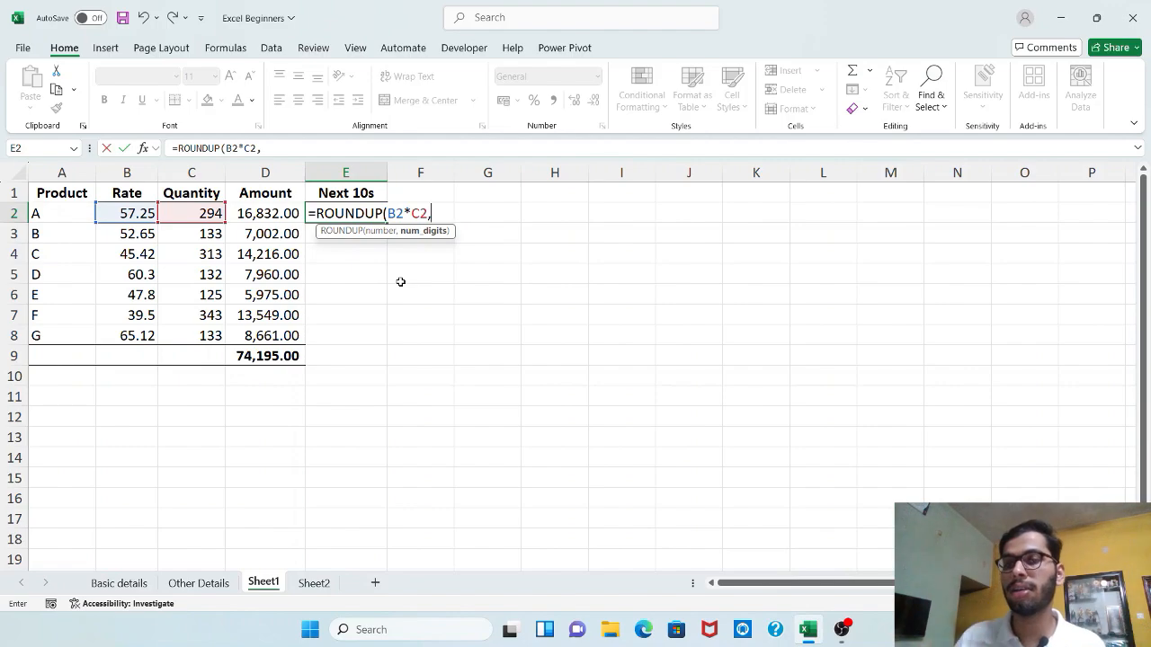
type("-1)")
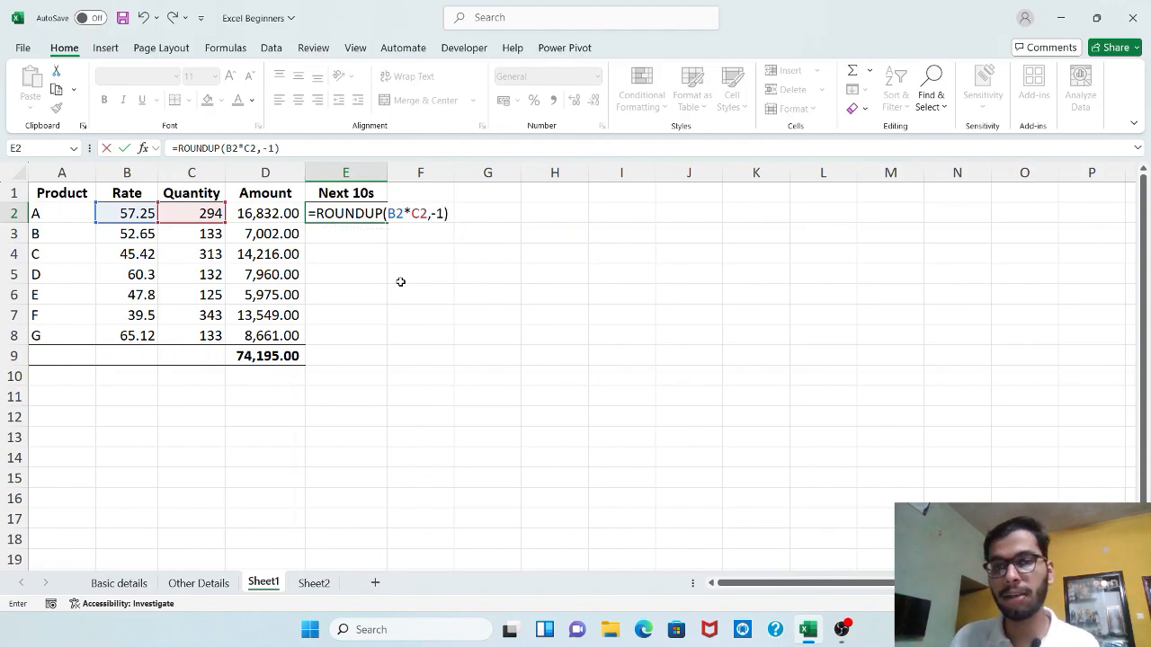
key("Return")
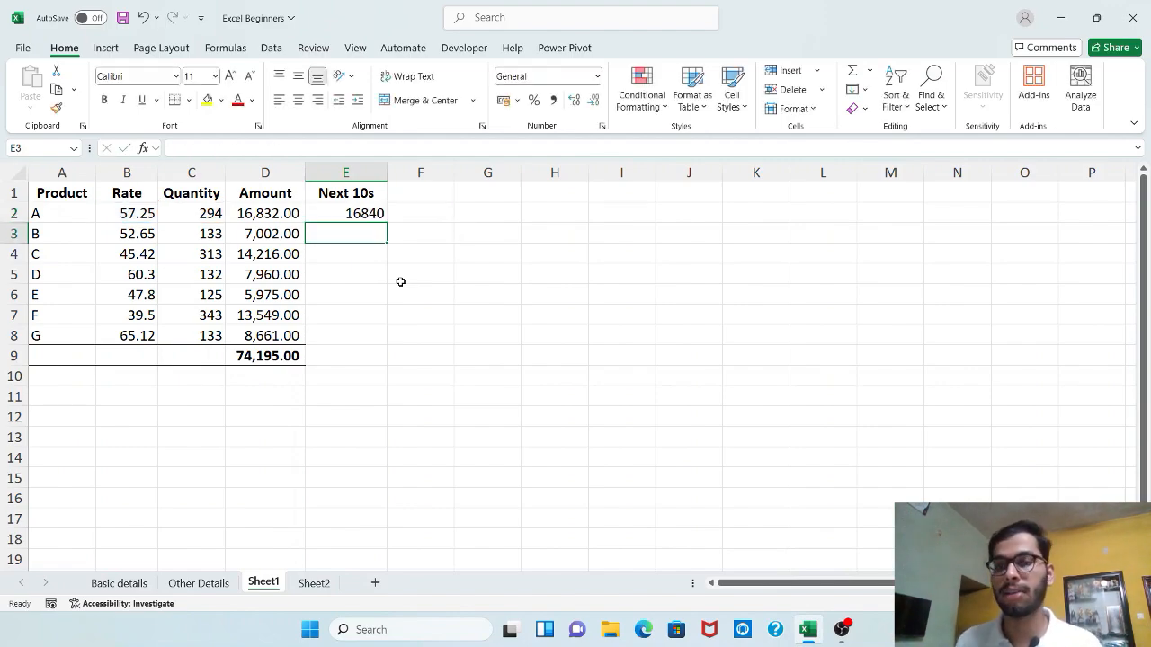
Fill the ROUNDUP formula from E2 down through E8 and apply the comma number style to the range
left_click(347, 211)
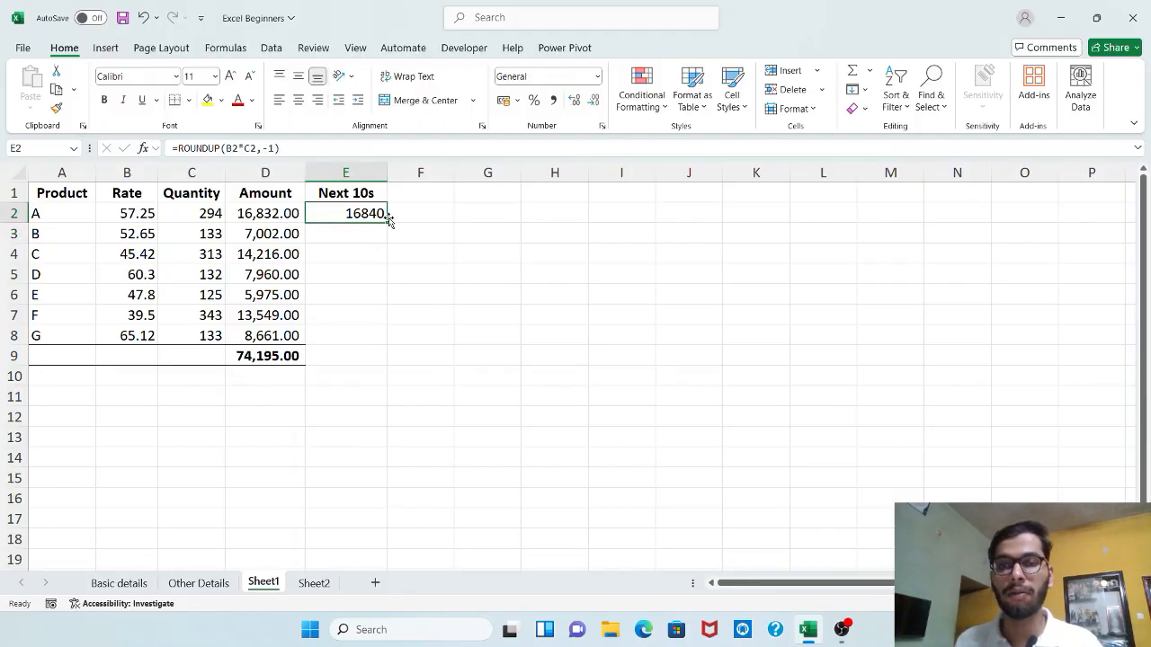
double_click(387, 220)
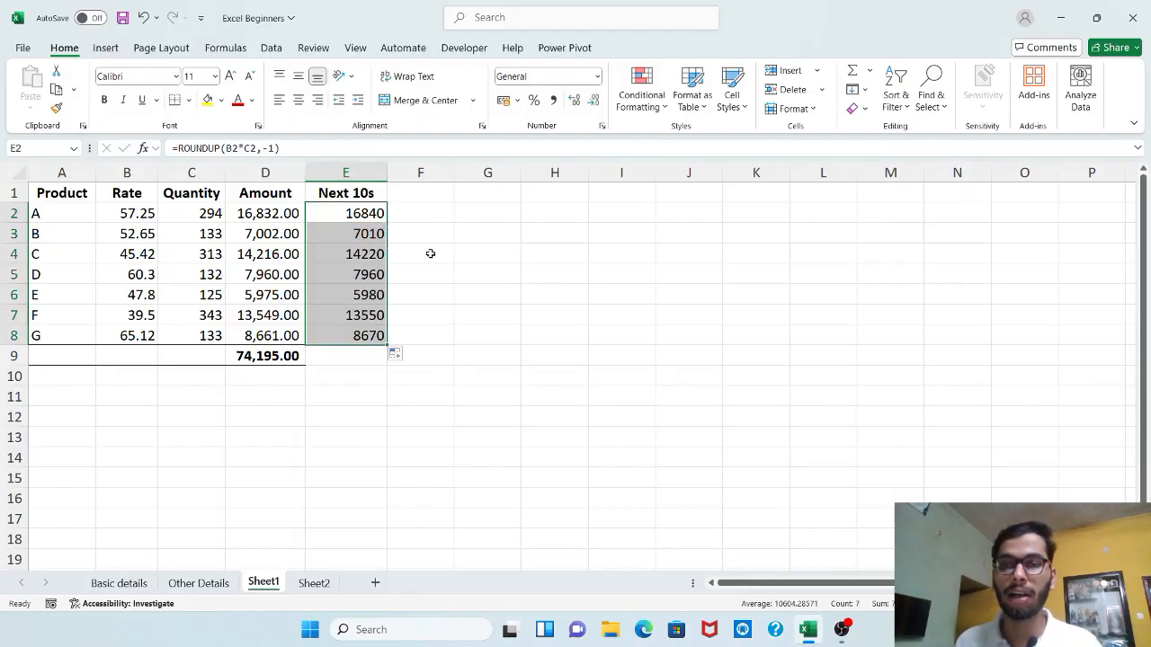
left_click(554, 103)
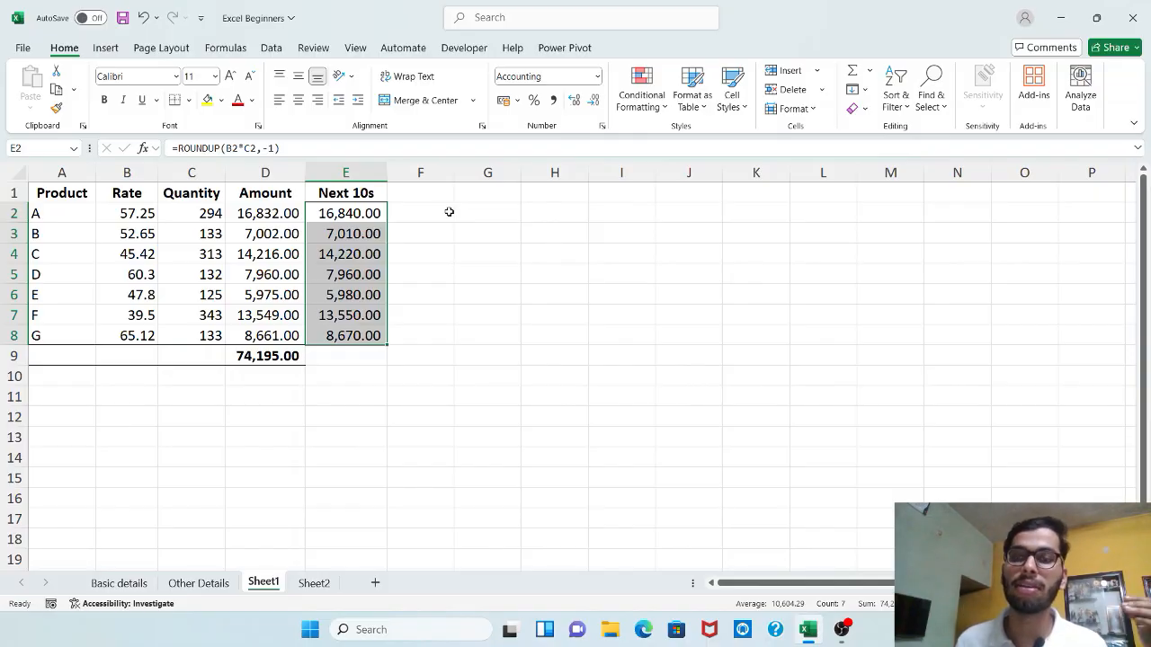
Enter the heading "Opp" in F1, beside the "Next 10s" column
left_click(375, 194)
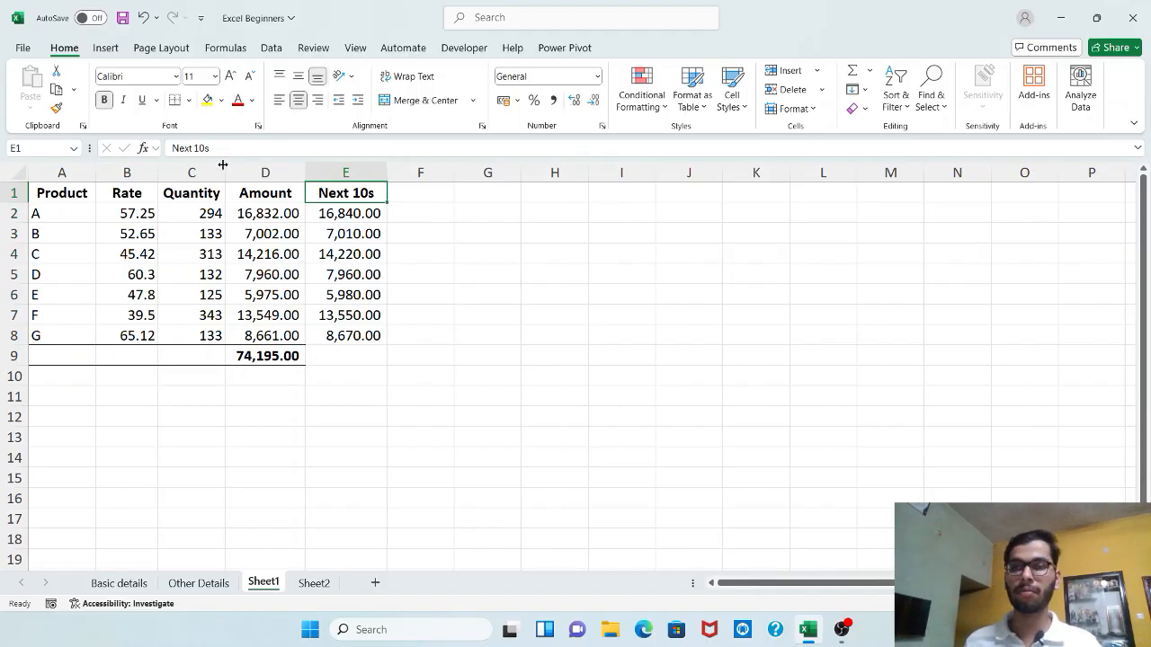
left_click_drag(210, 147, 168, 142)
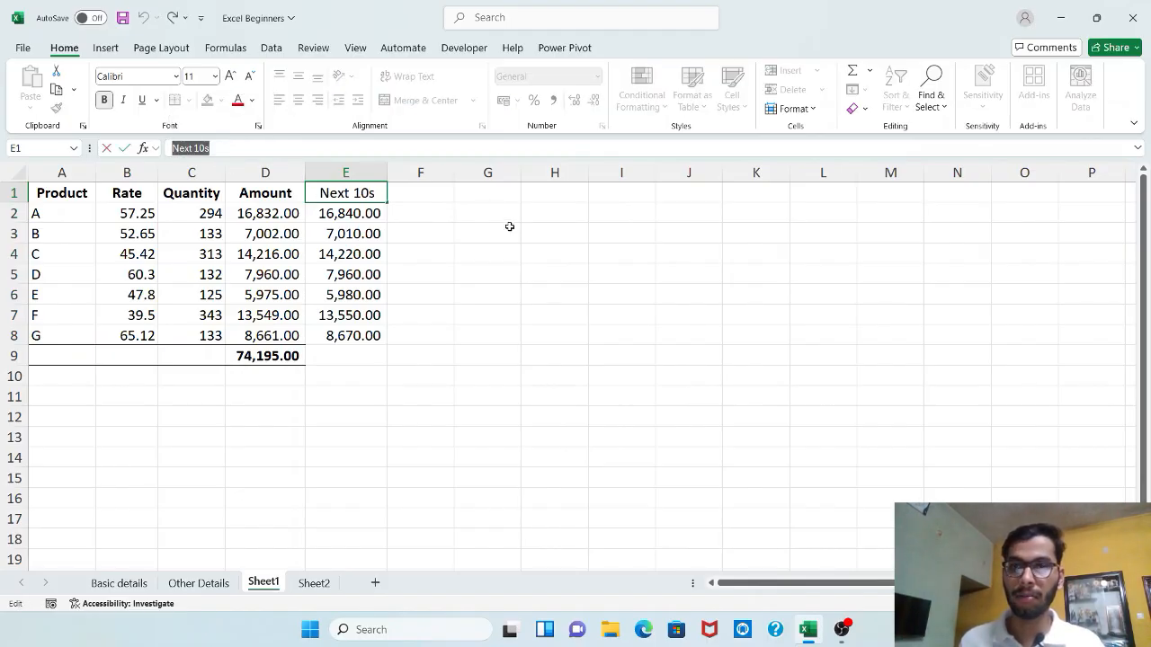
left_click(416, 191)
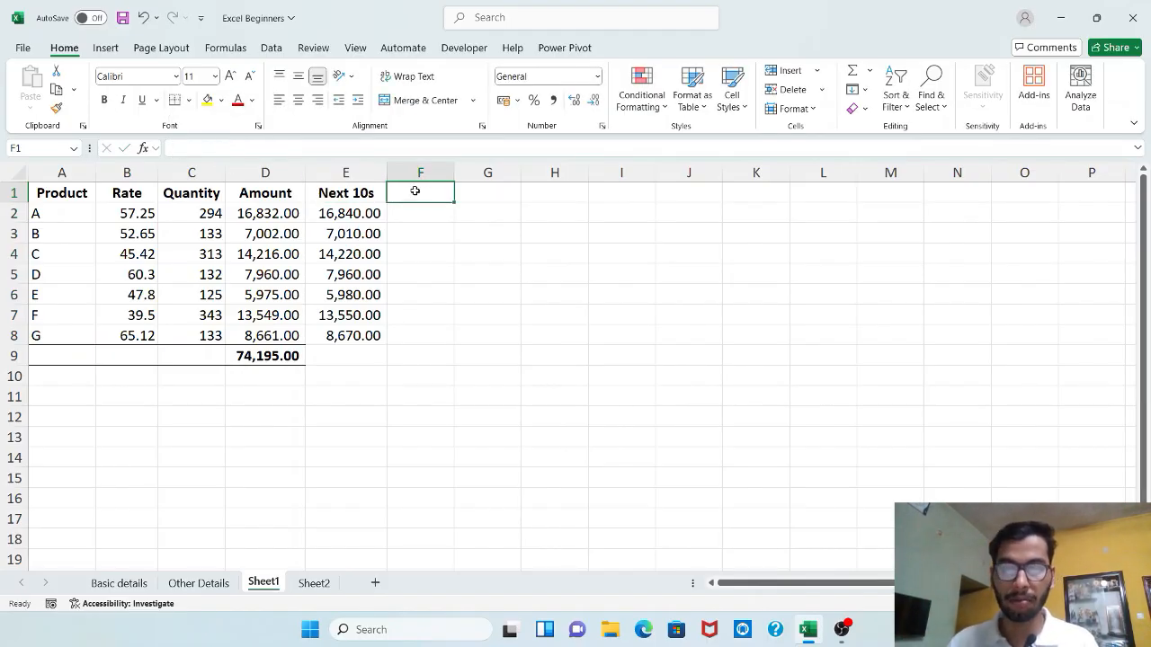
type("Opp")
key("Return")
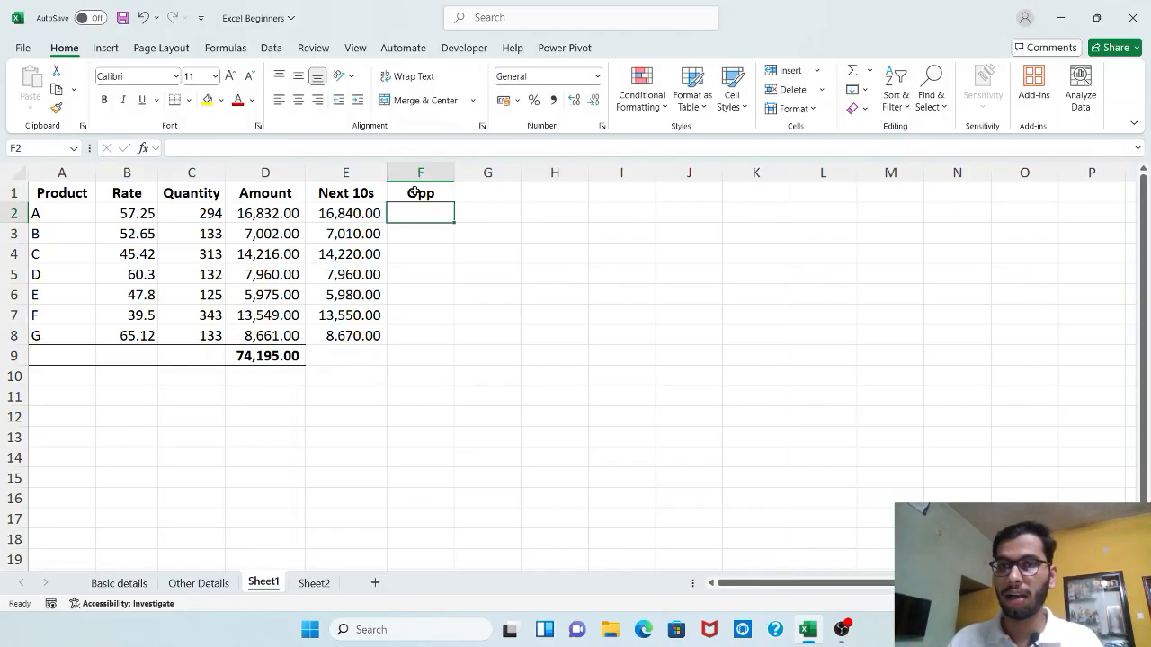
Enter =ROUNDDOWN(B2*C2,-1) in F2 to round product A's amount down to the lower ten
left_click(381, 199)
left_click(408, 211)
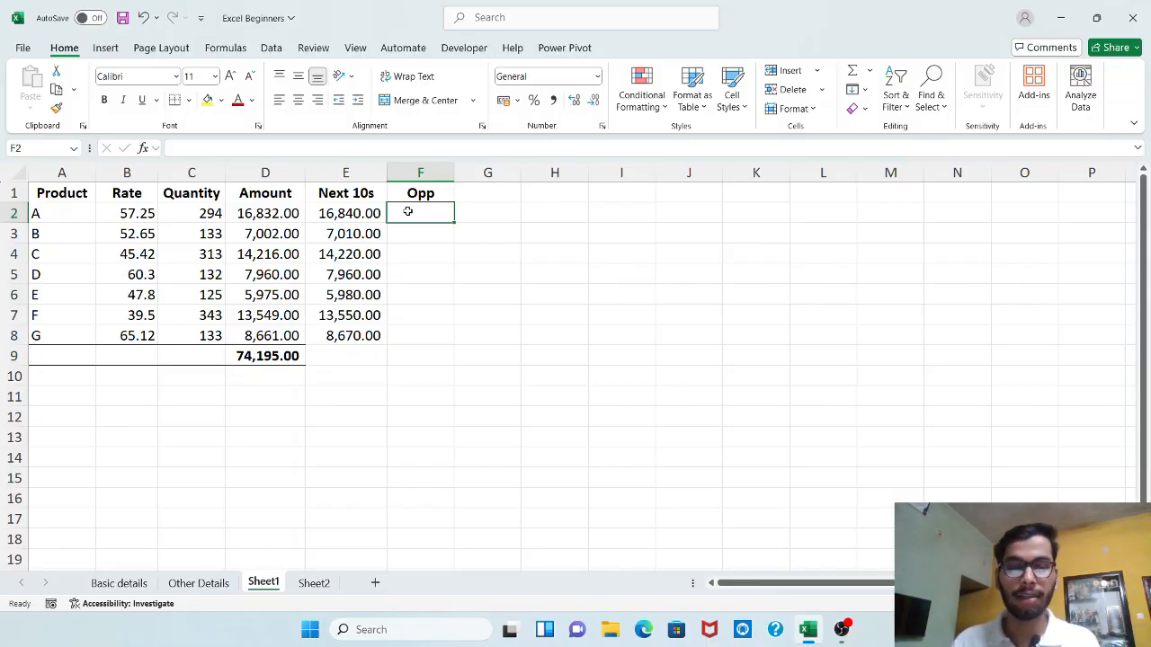
type("=roundd")
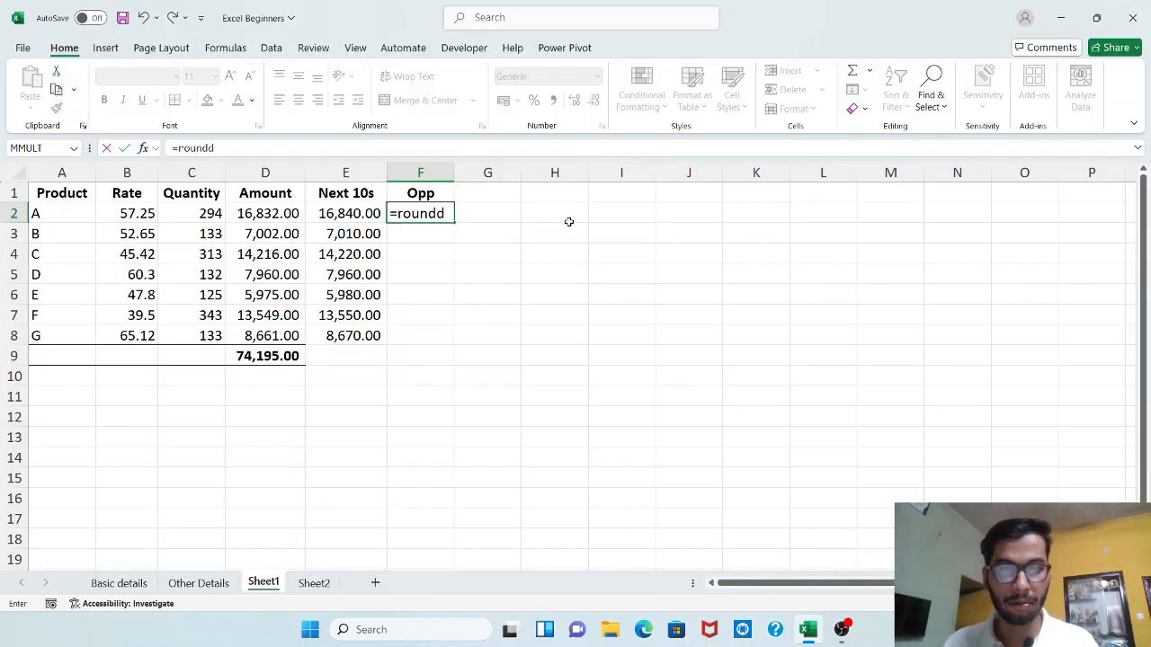
key("BackSpace")
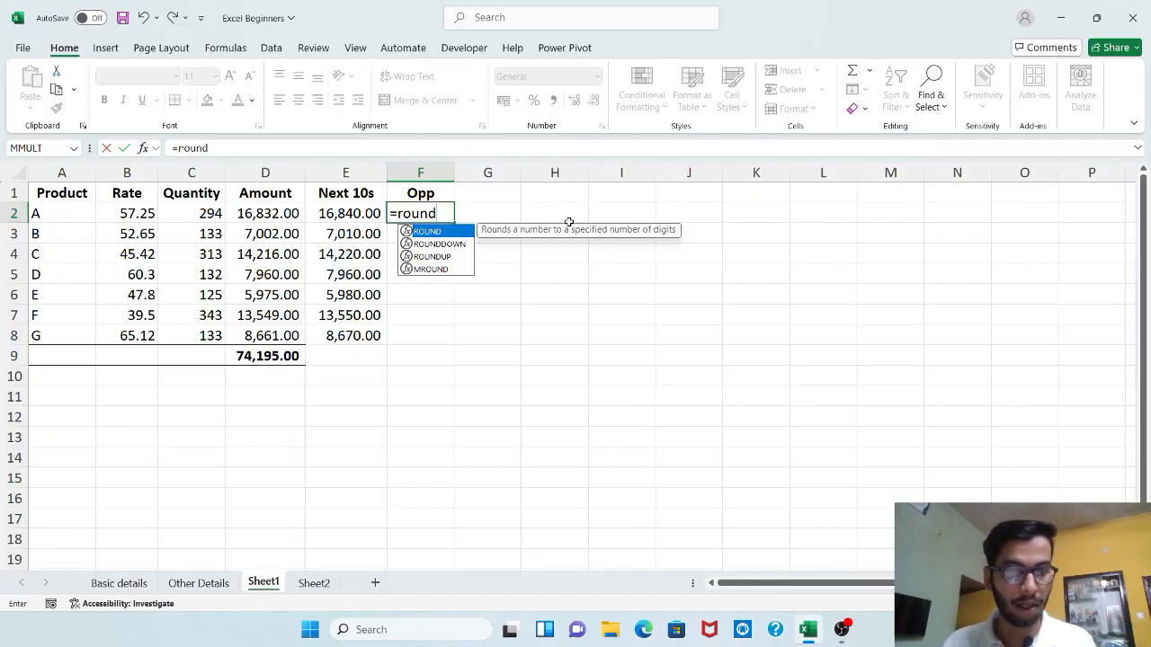
key("Down")
key("Tab")
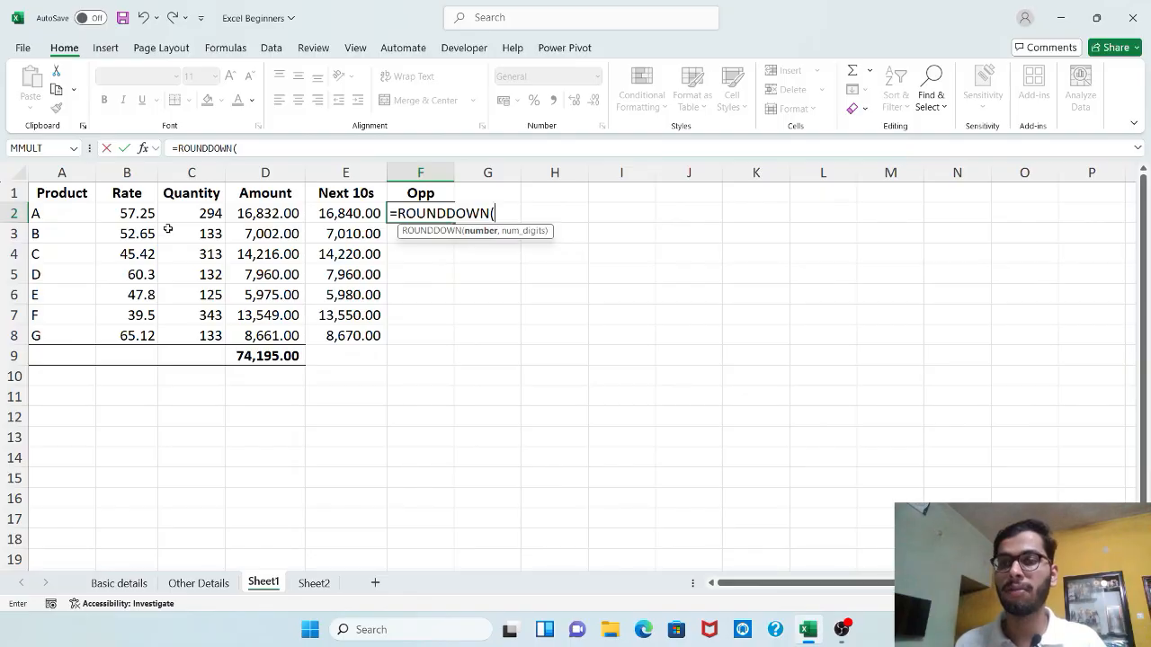
left_click(122, 216)
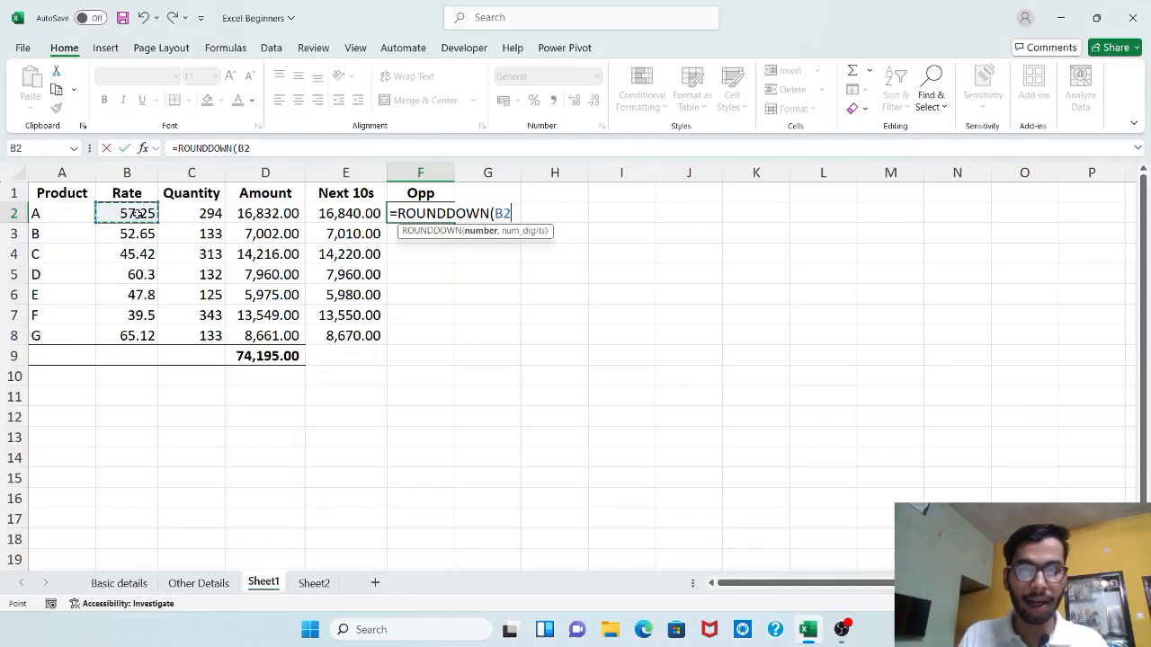
type("*")
left_click(203, 213)
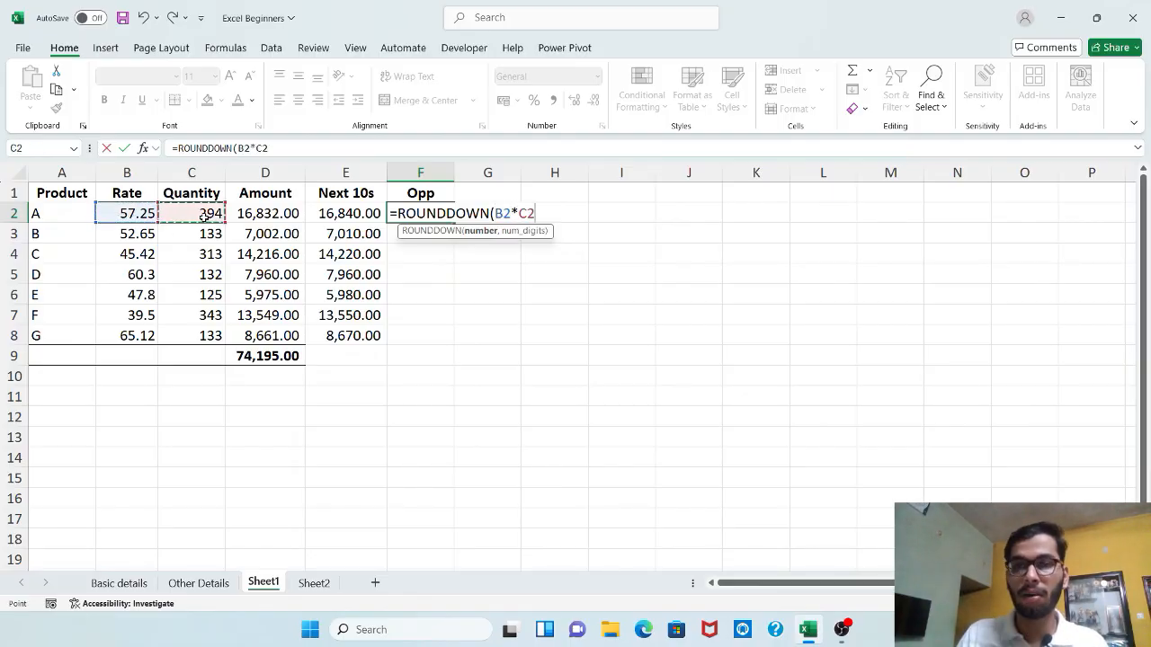
type(",-1")
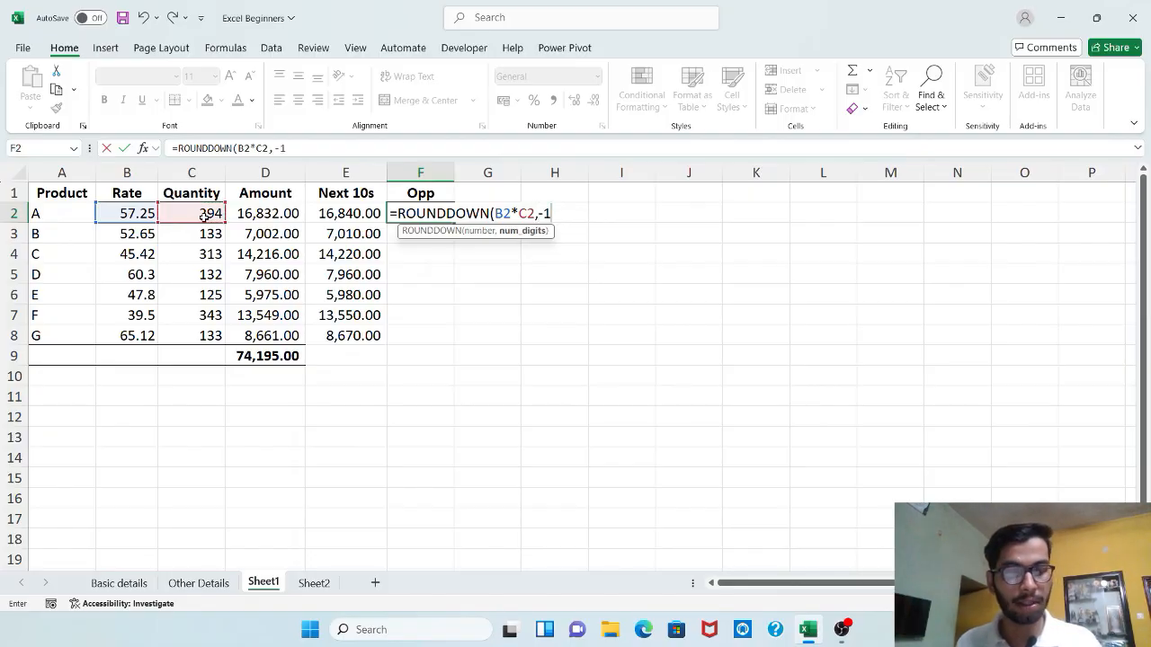
type(")")
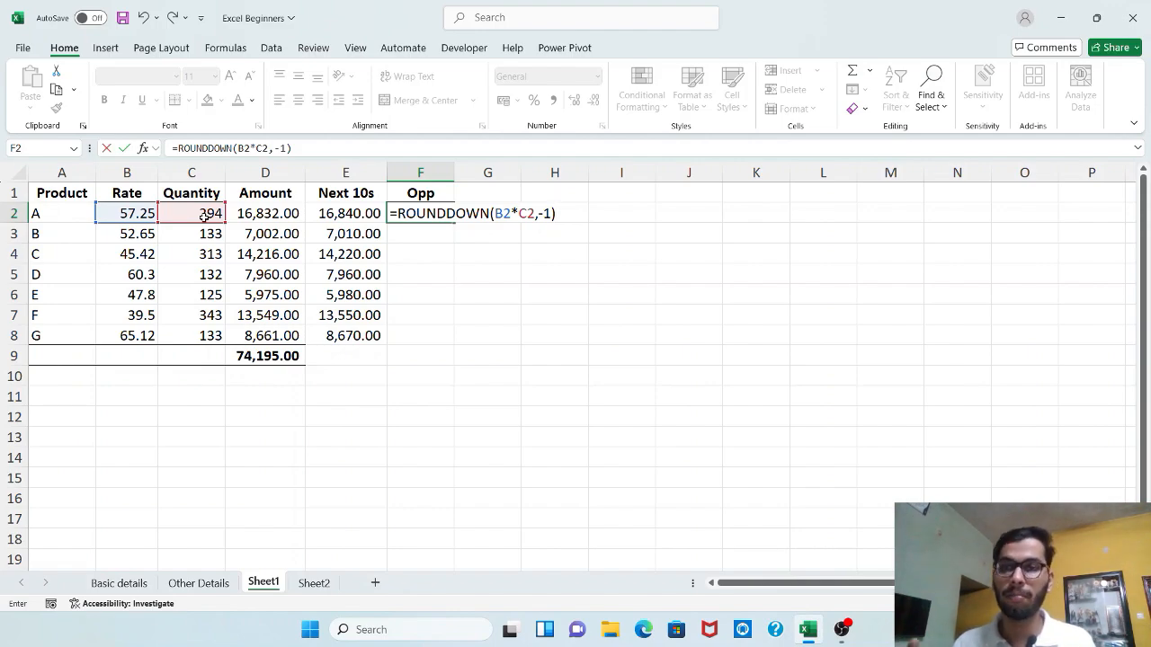
key("Return")
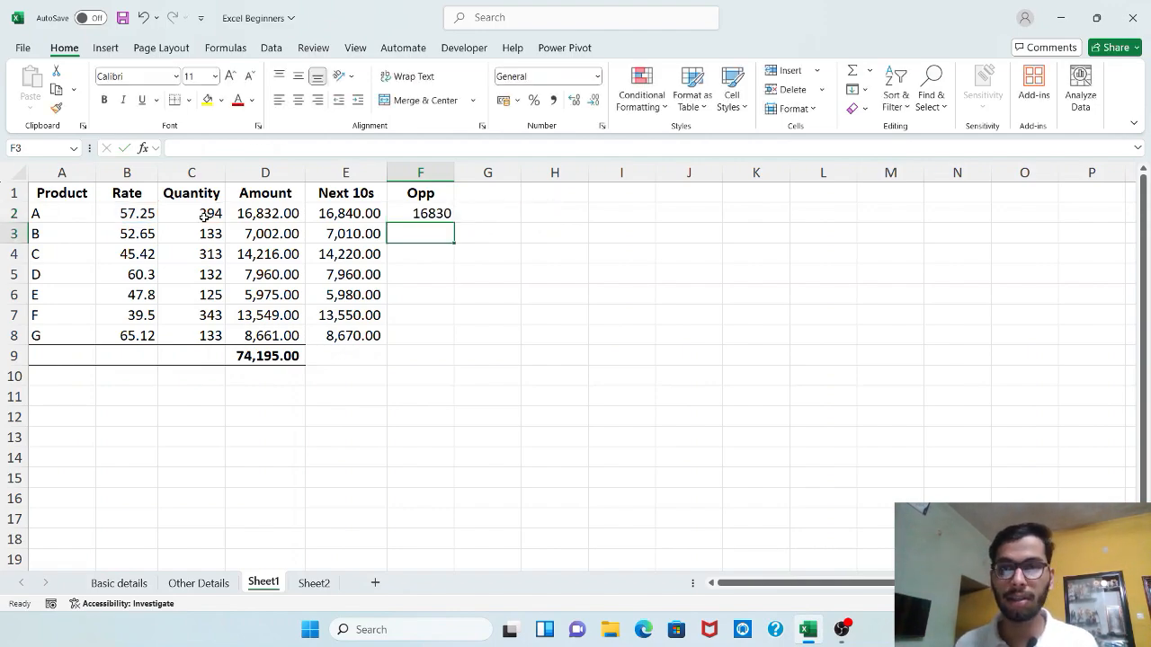
Fill the ROUNDDOWN formula from F2 down through F8 and apply the comma number style to the range
left_click(436, 216)
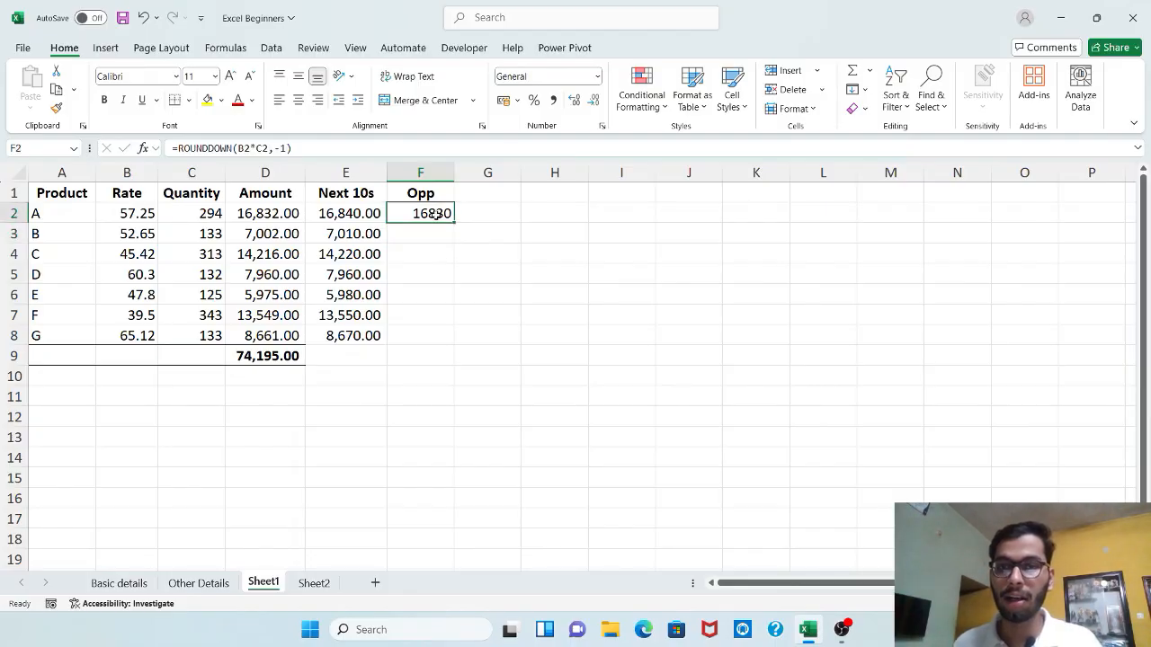
double_click(455, 223)
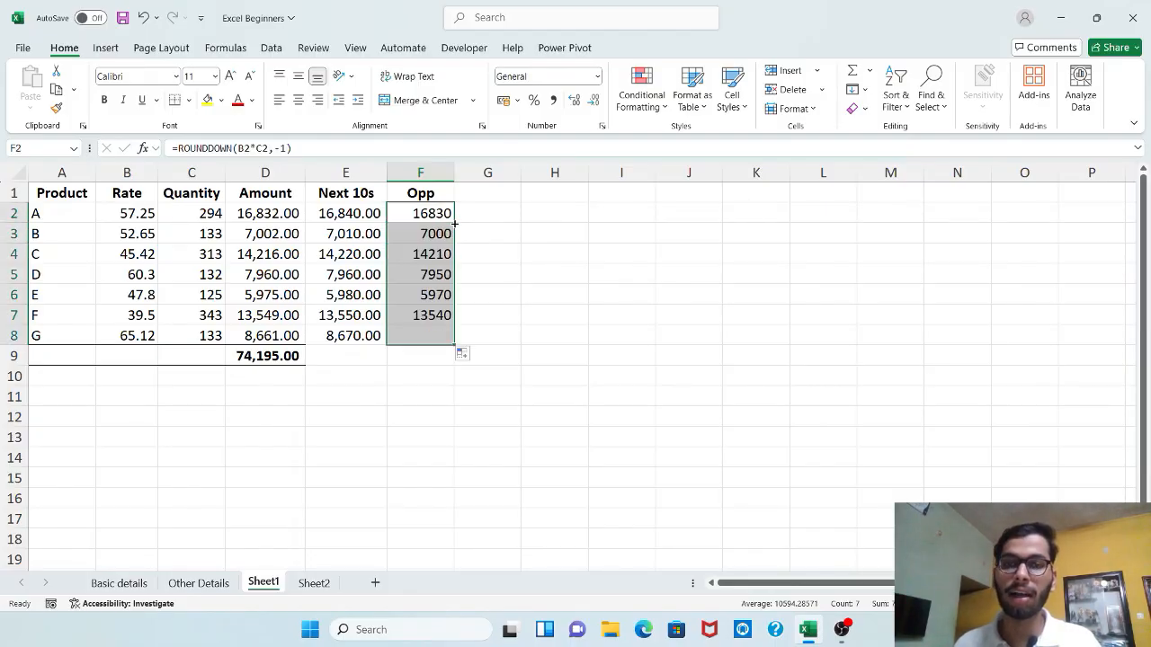
left_click(553, 100)
left_click(537, 248)
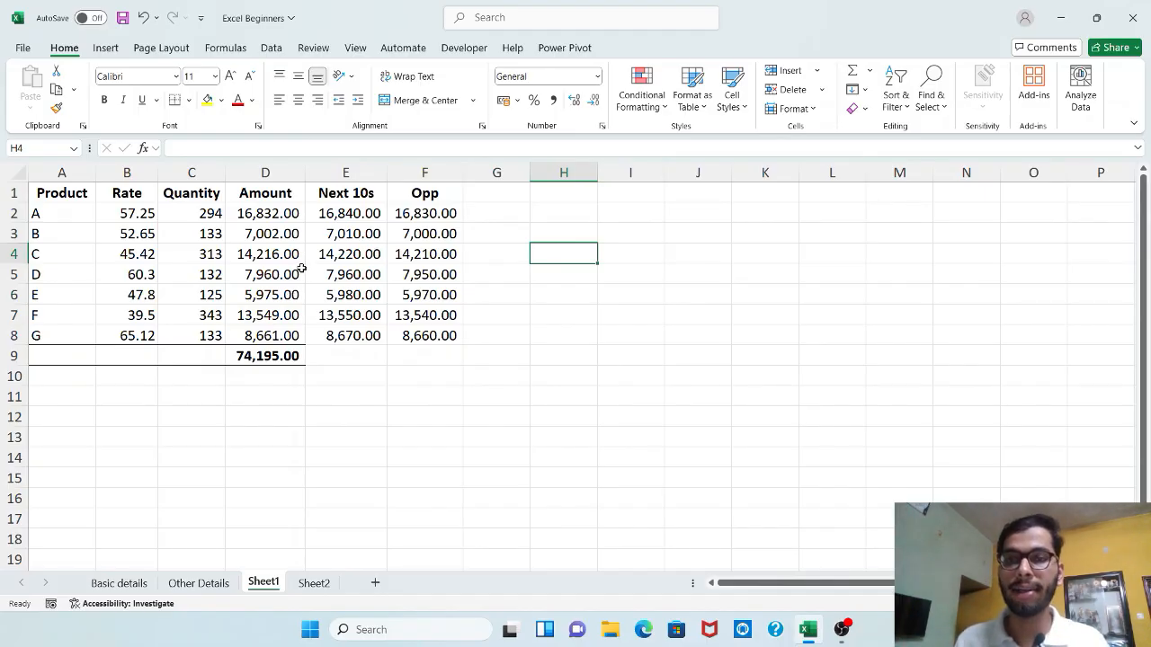
left_click(338, 228)
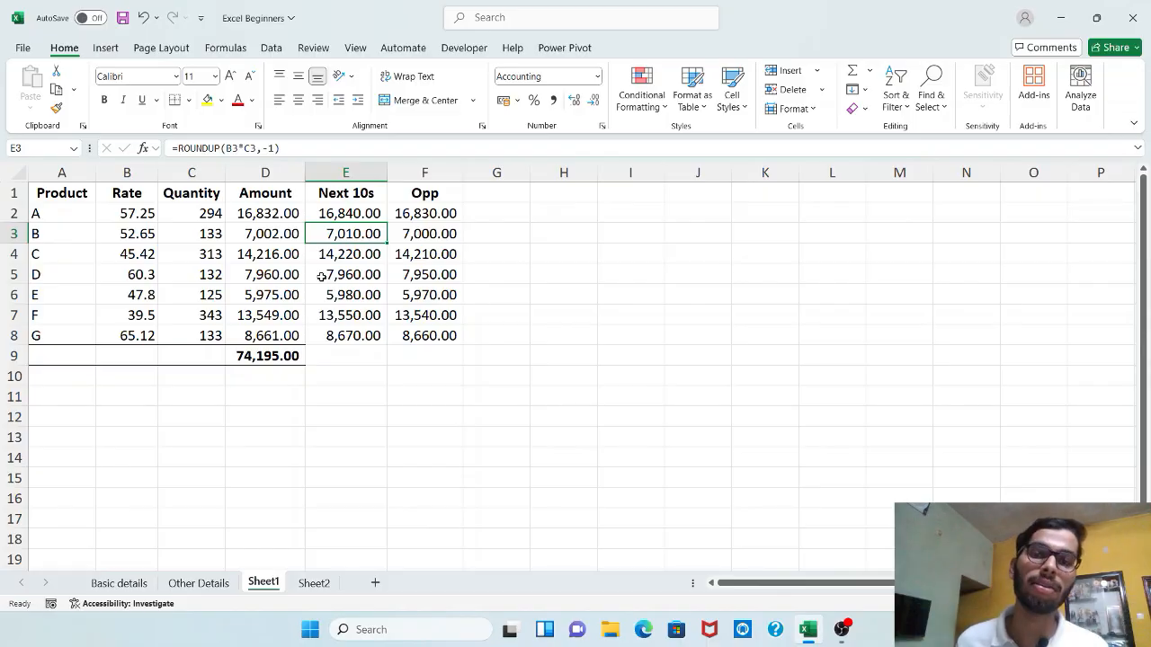
left_click(397, 209)
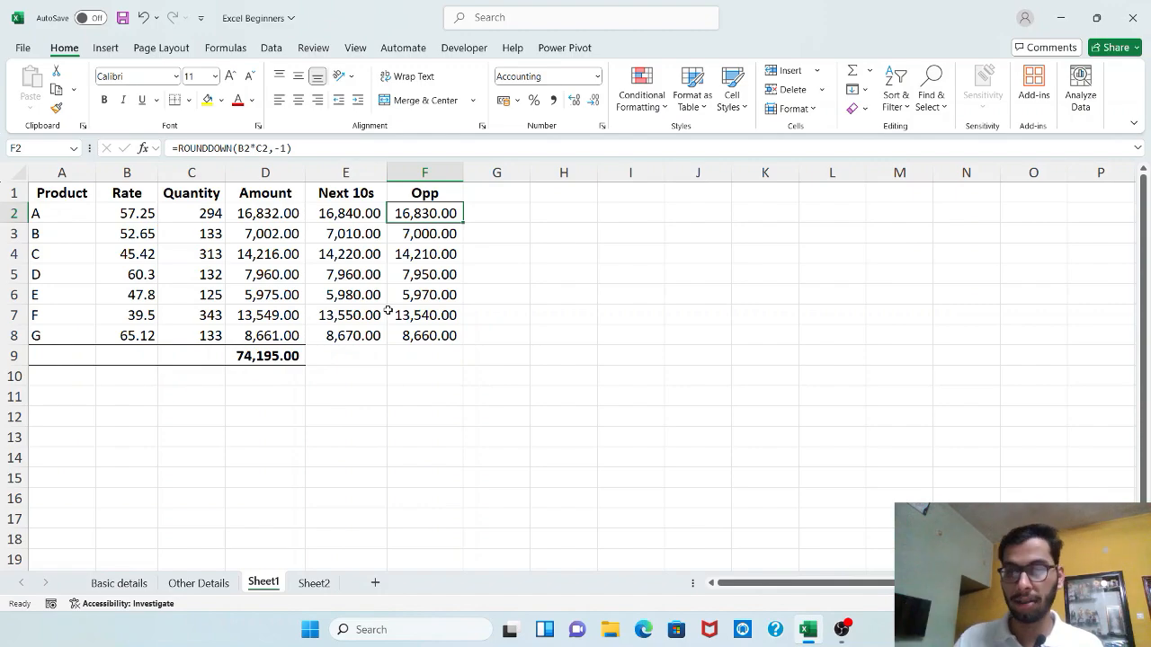
Enter the label ROUNDUP in E10, below the "Next 10s" column
left_click(364, 210)
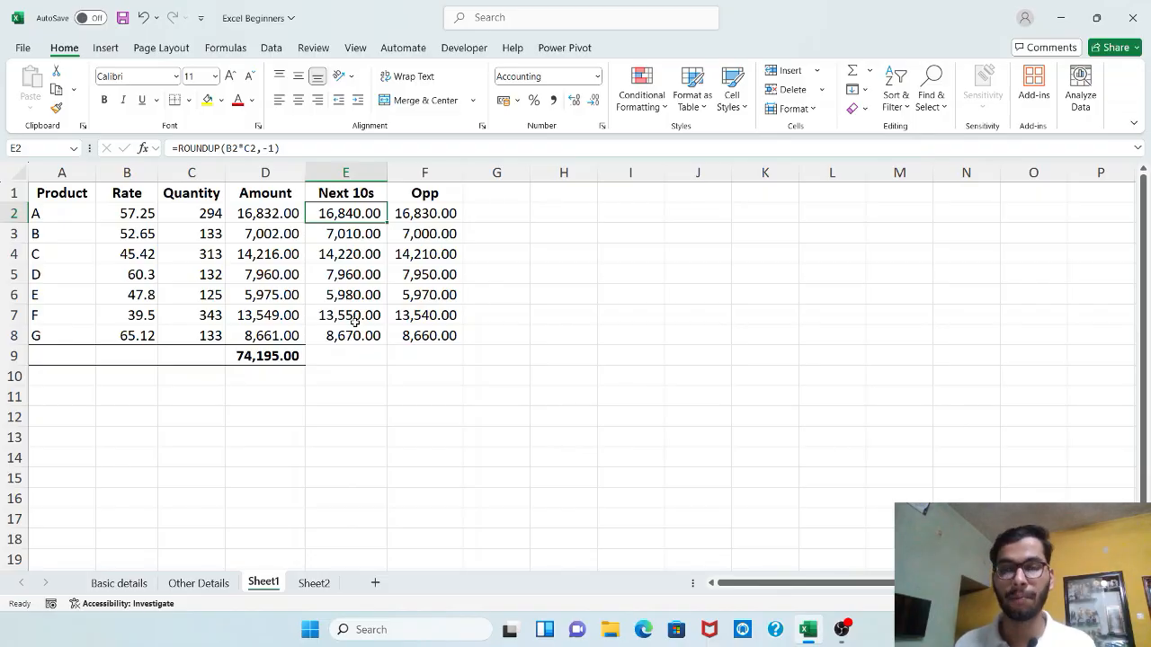
key("Down")
key("Down")
key("Down")
key("Down")
key("Down")
key("Down")
key("Down")
key("Down")
type("RO")
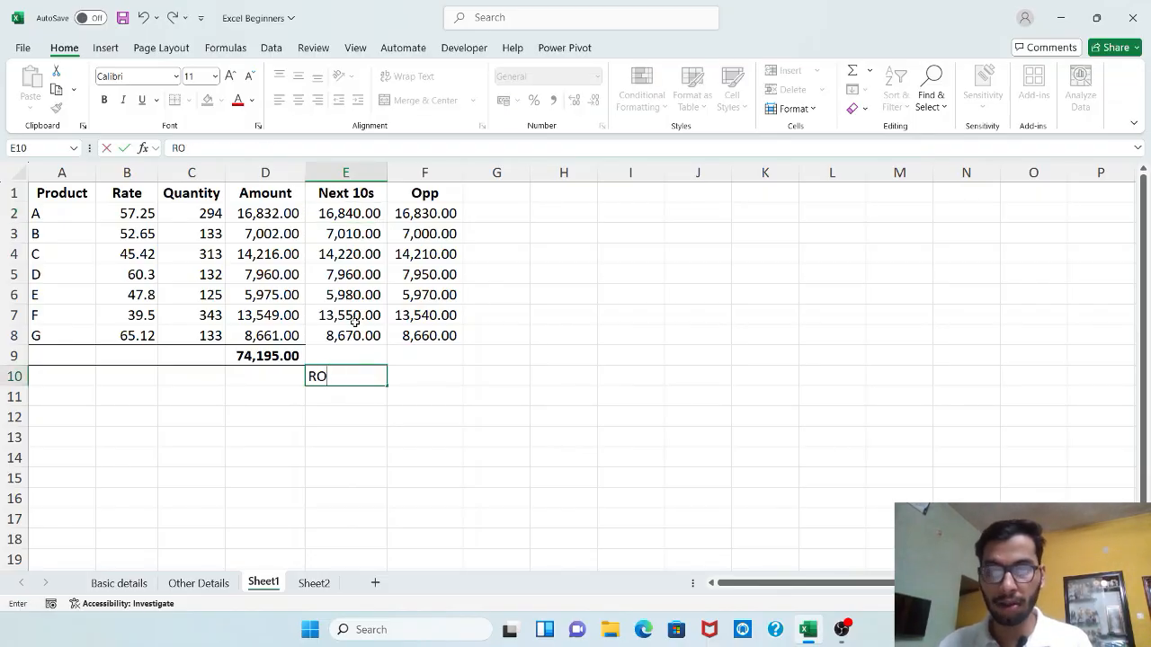
type("UND")
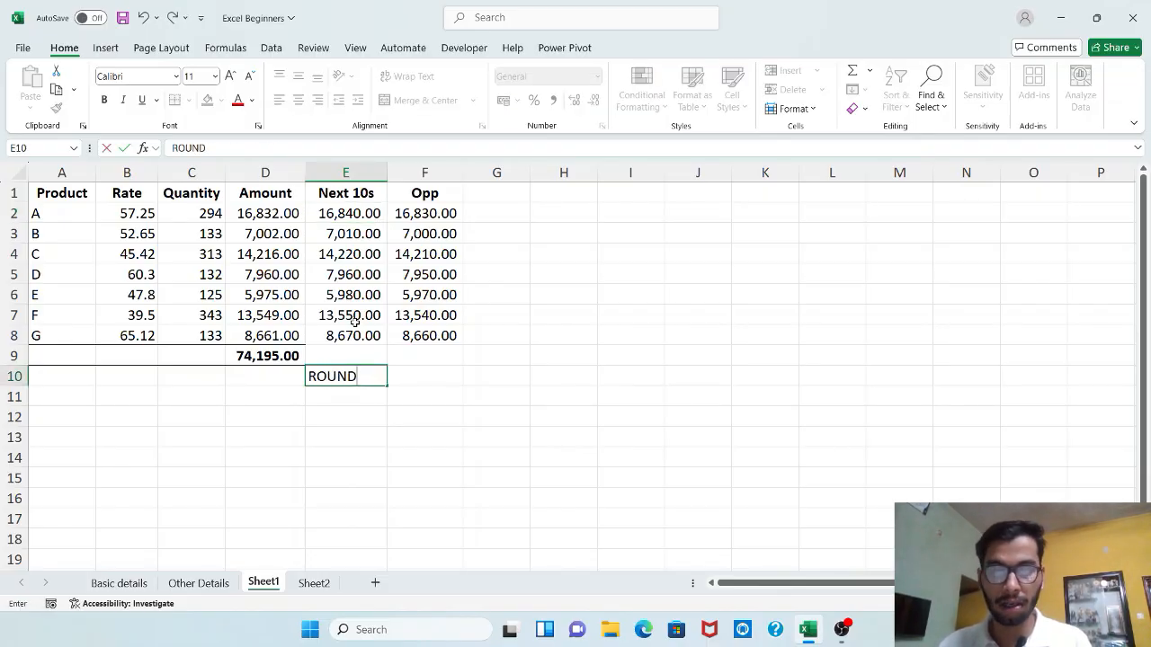
type("UP")
key("Tab")
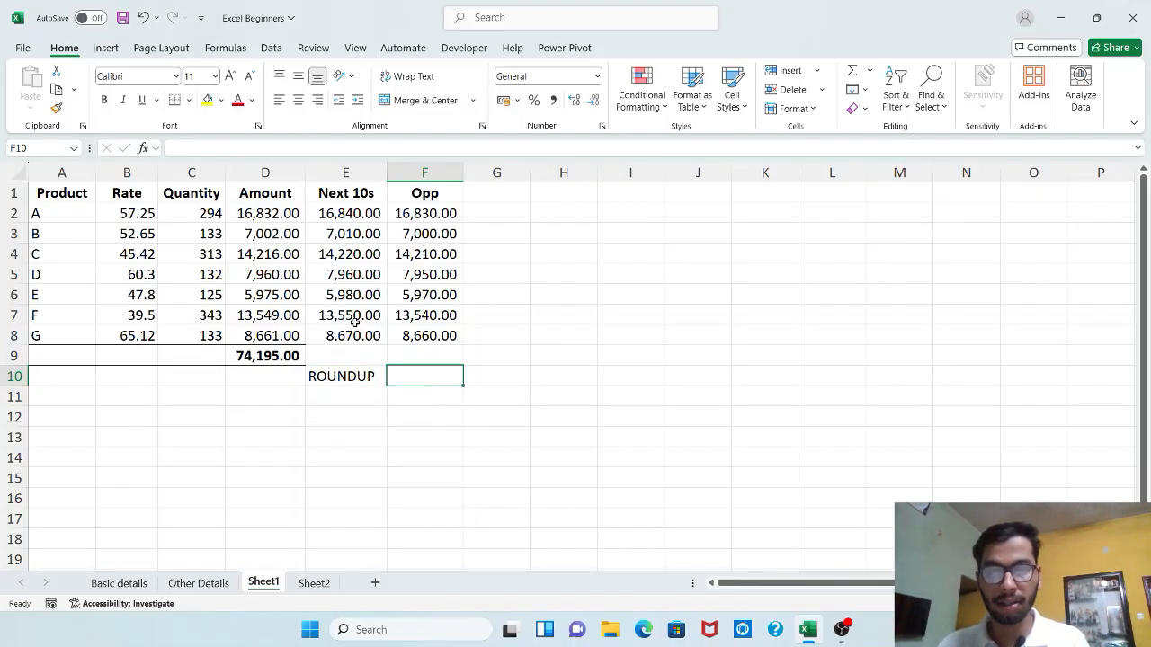
Enter the label ROUNDDOWN in F10 below the "Opp" column and autofit the widths of columns F and E
type("ROUNDD")
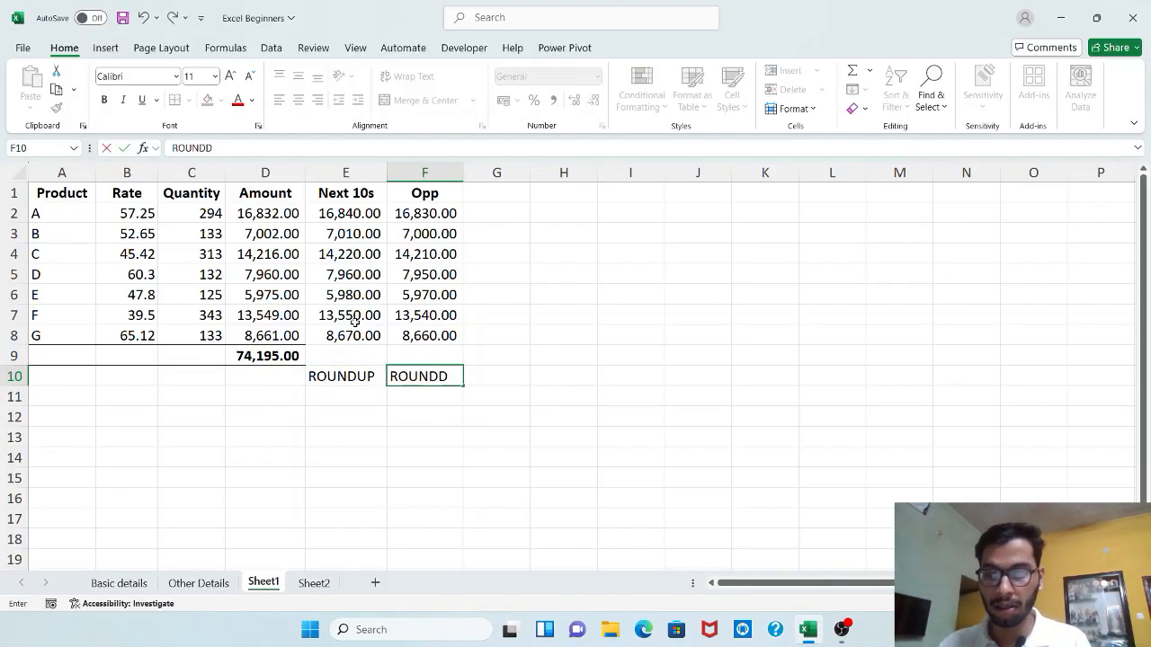
type("OWN")
key("Return")
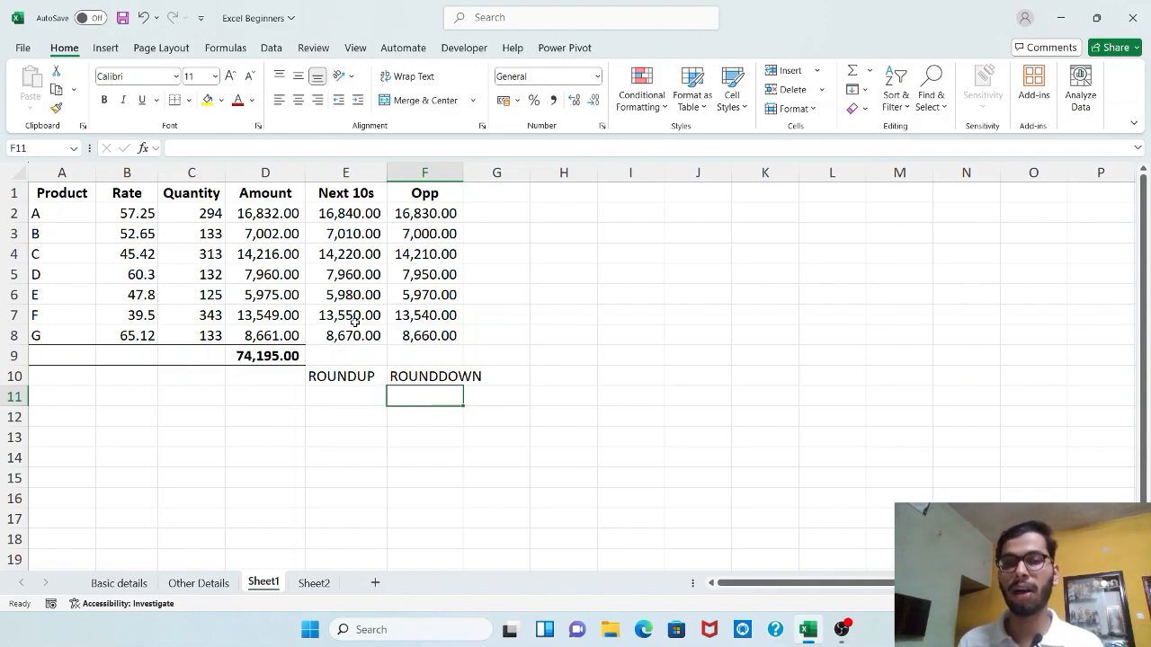
double_click(464, 171)
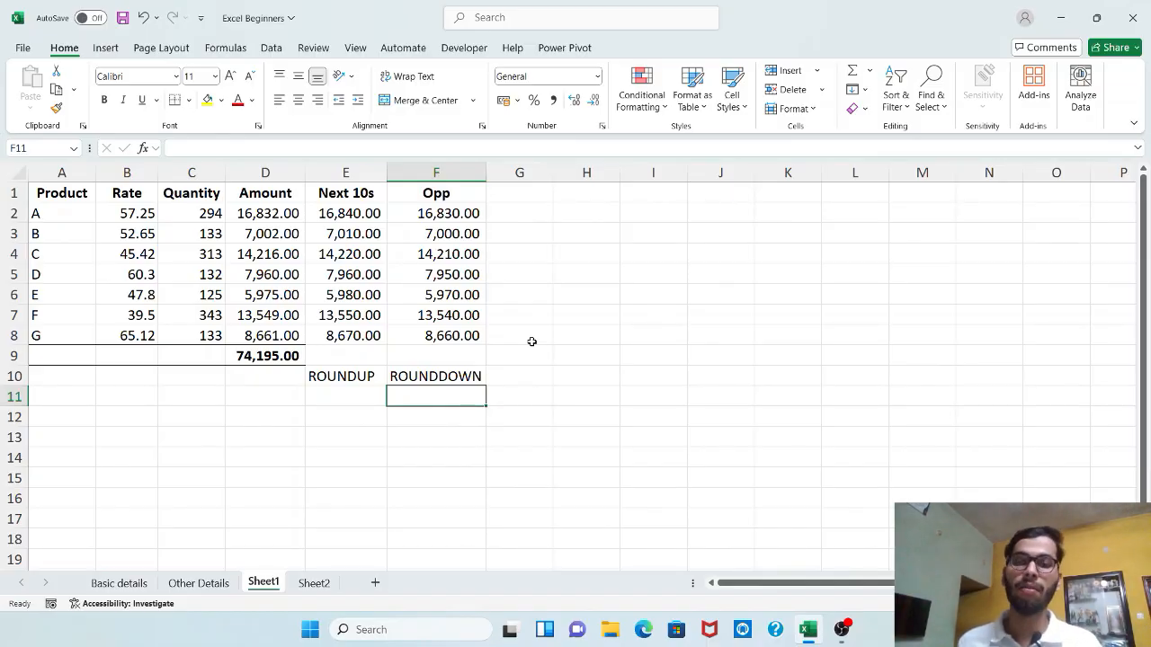
double_click(387, 172)
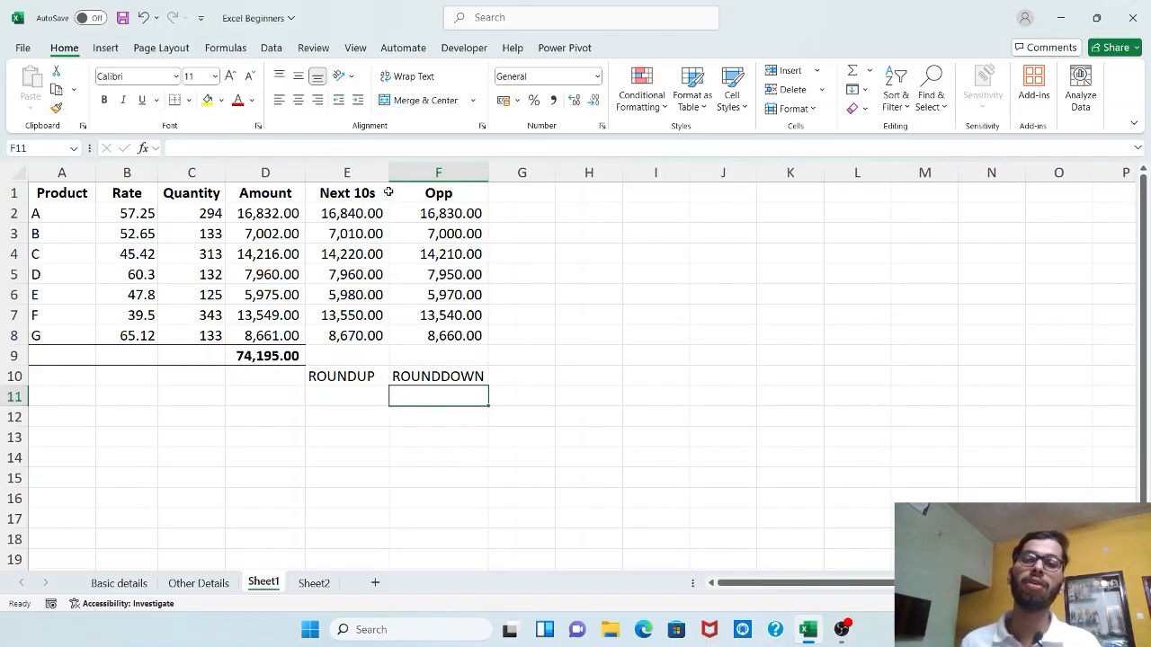